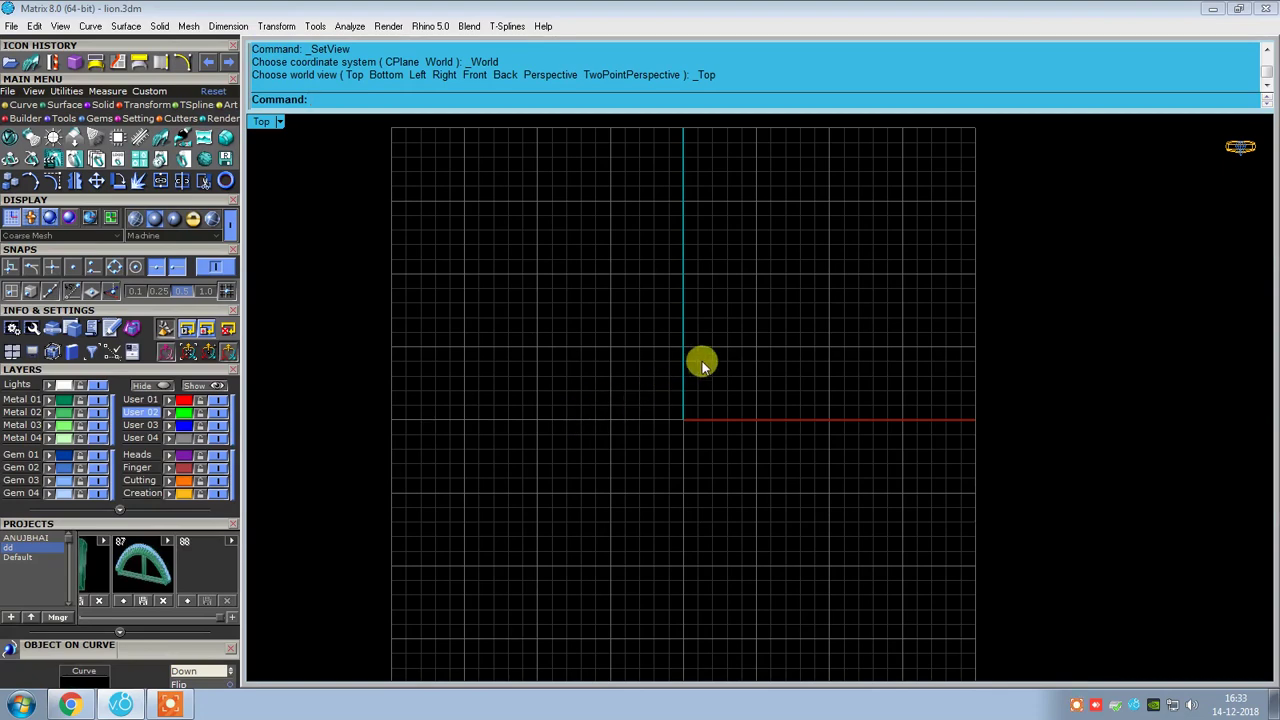
- Pan the view slightly and switch the viewport to the front view
mouse_move(701, 366)
right_mouse_down()
mouse_move(679, 358)
mouse_move(691, 393)
right_mouse_up()
key("ctrl+F2")
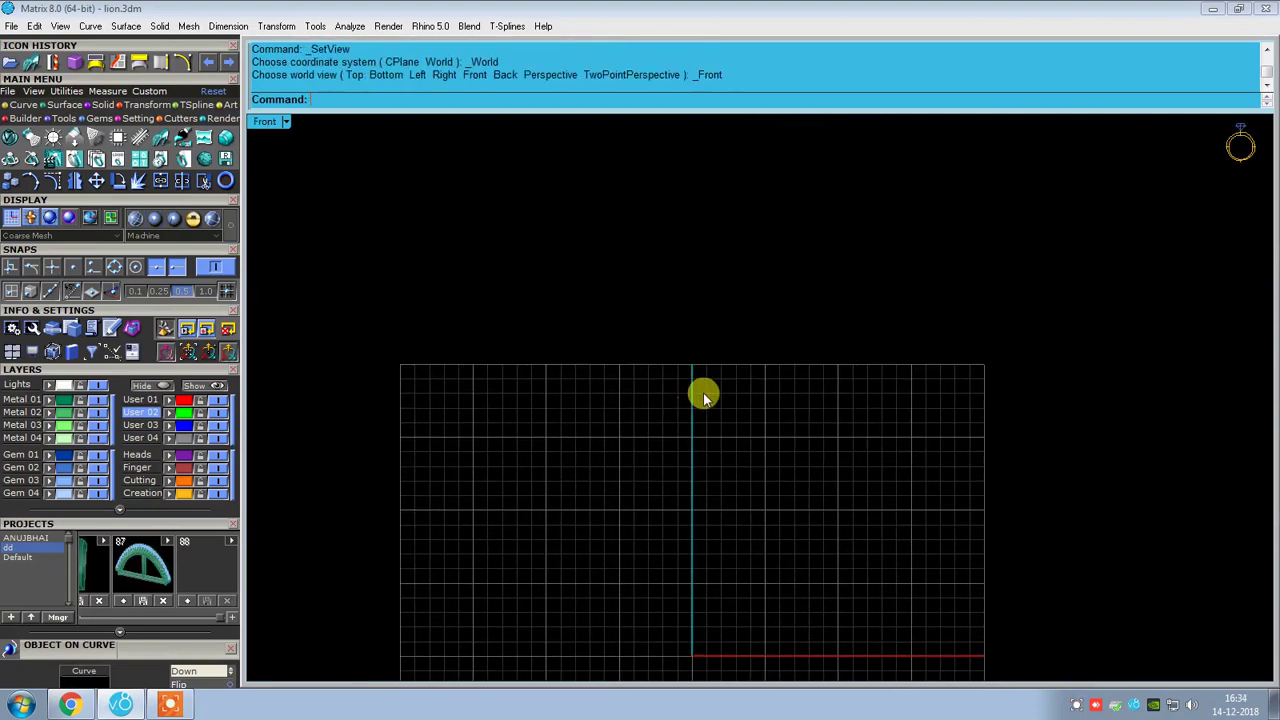
- Reveal the hidden ring geometry and shade the viewport for an oblique shank view
key("ctrl+shift+h")
scroll(698, 425, "up", 5)
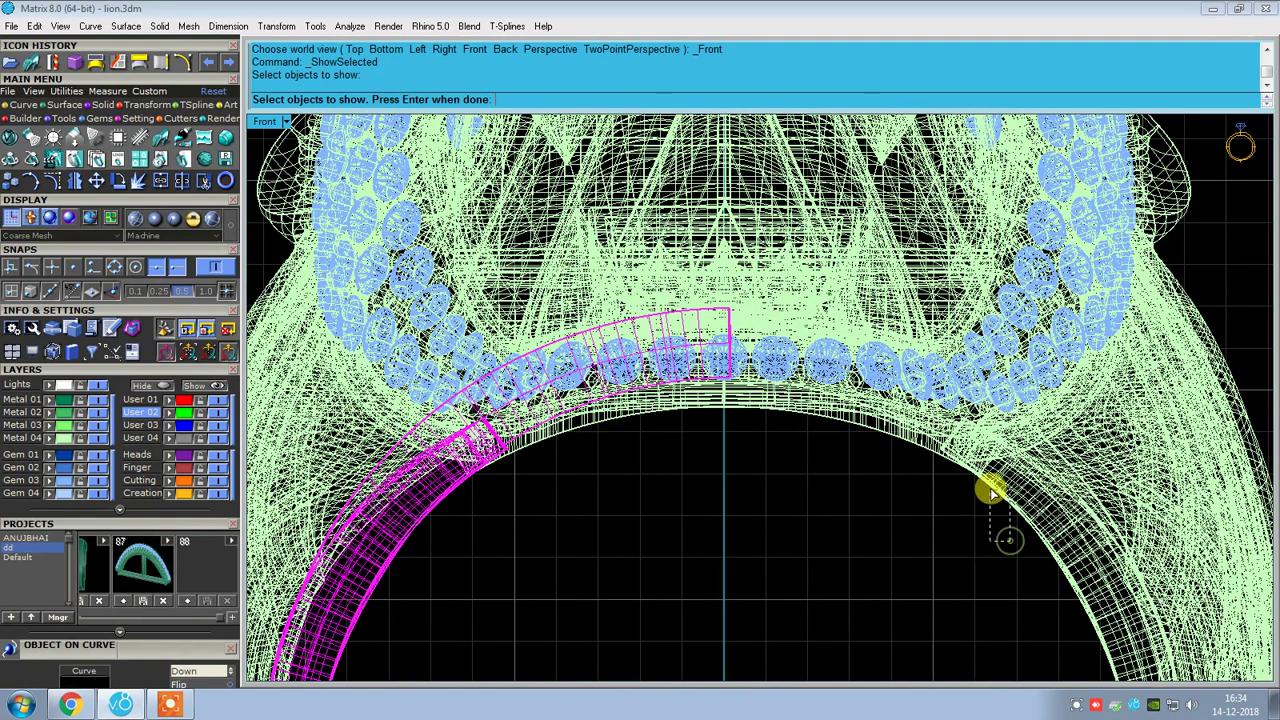
key("Return")
type("s")
key("Return")
mouse_move(814, 349)
right_mouse_down("ctrl+shift")
mouse_move(837, 417)
mouse_move(798, 375)
mouse_move(791, 420)
mouse_move(837, 391)
right_mouse_up("ctrl+shift")
- Return to wireframe, reveal the remaining hidden shank parts, and shade the viewport again
type("w")
key("Return")
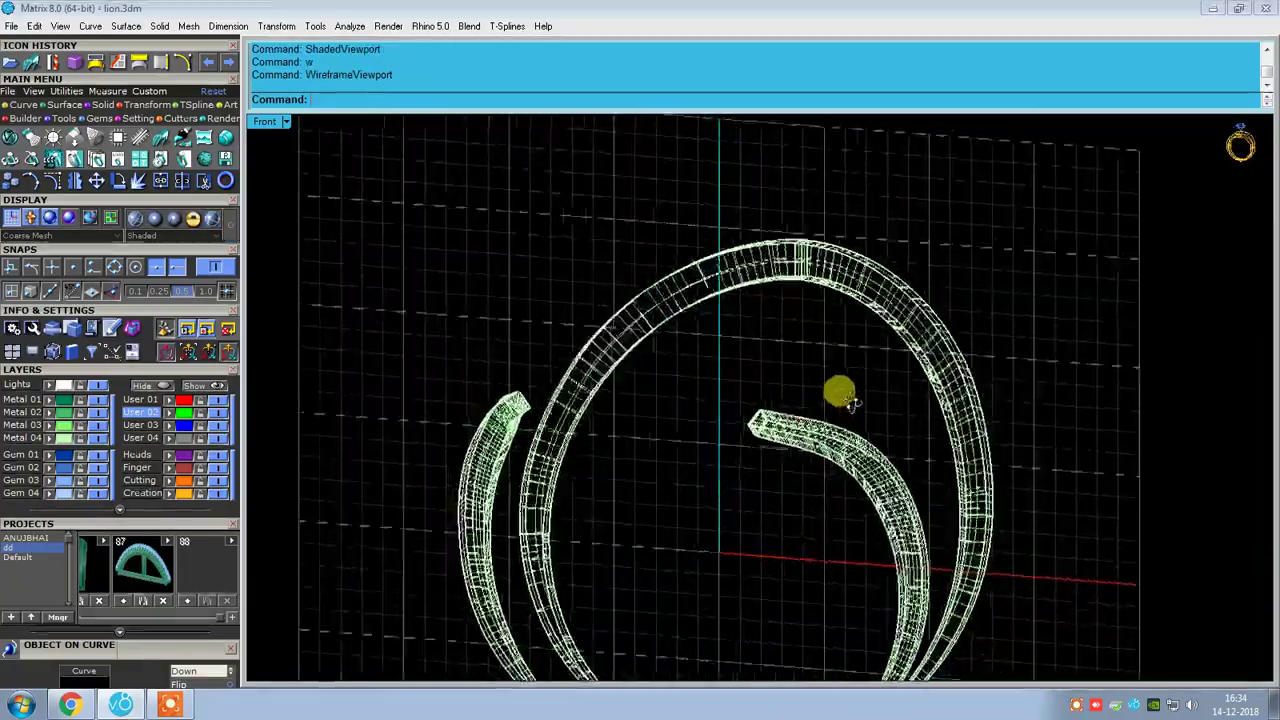
key("ctrl+shift+h")
scroll(890, 430, "down", 5)
mouse_move(714, 414)
right_mouse_down("ctrl+shift")
mouse_move(563, 443)
mouse_move(640, 443)
mouse_move(738, 418)
mouse_move(731, 389)
mouse_move(674, 449)
mouse_move(640, 430)
right_mouse_up("ctrl+shift")
key("Return")
type("s")
key("Return")
- Select the unwanted shank polysurface and delete it
left_click(158, 226)
mouse_move(757, 343)
right_mouse_down("ctrl+shift")
mouse_move(794, 420)
mouse_move(846, 408)
right_mouse_up("ctrl+shift")
left_click(758, 318)
mouse_move(758, 318)
right_mouse_down("ctrl+shift")
mouse_move(814, 414)
mouse_move(908, 349)
mouse_move(948, 380)
right_mouse_up("ctrl+shift")
left_click(704, 343)
mouse_move(704, 343)
right_mouse_down("ctrl+shift")
mouse_move(935, 375)
mouse_move(820, 414)
mouse_move(694, 289)
mouse_move(569, 360)
mouse_move(887, 394)
mouse_move(762, 283)
right_mouse_up("ctrl+shift")
key("Delete")
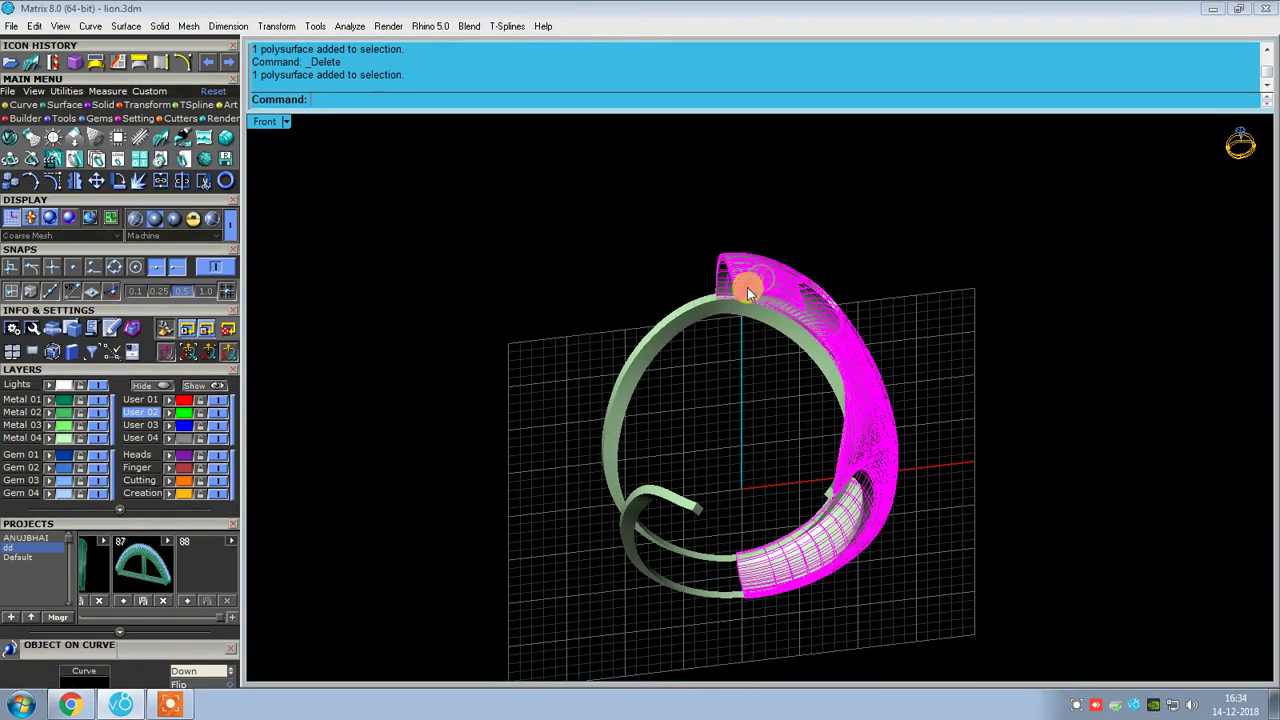
- In Top view and wireframe, show only the two picked mane pieces
key("ctrl+F1")
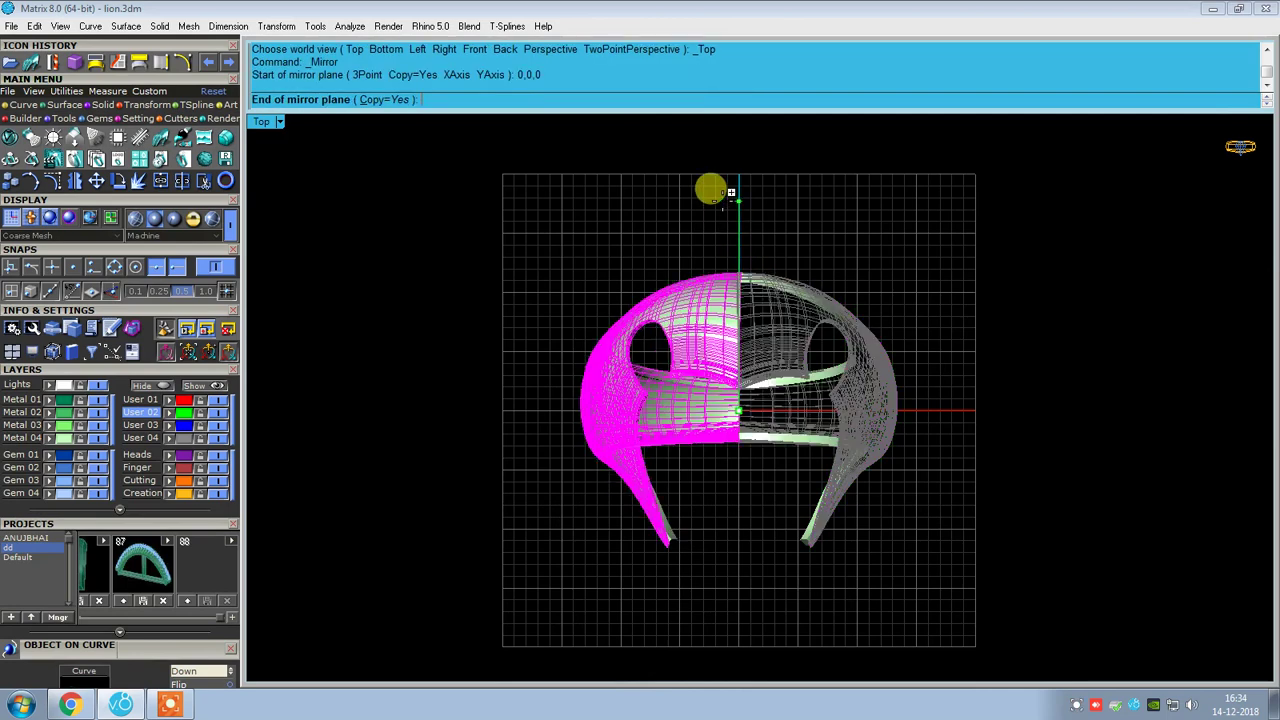
mouse_move(899, 497)
right_mouse_down("ctrl+shift")
mouse_move(757, 314)
mouse_move(643, 271)
mouse_move(771, 286)
mouse_move(838, 380)
mouse_move(814, 325)
right_mouse_up("ctrl+shift")
type("w")
key("Return")
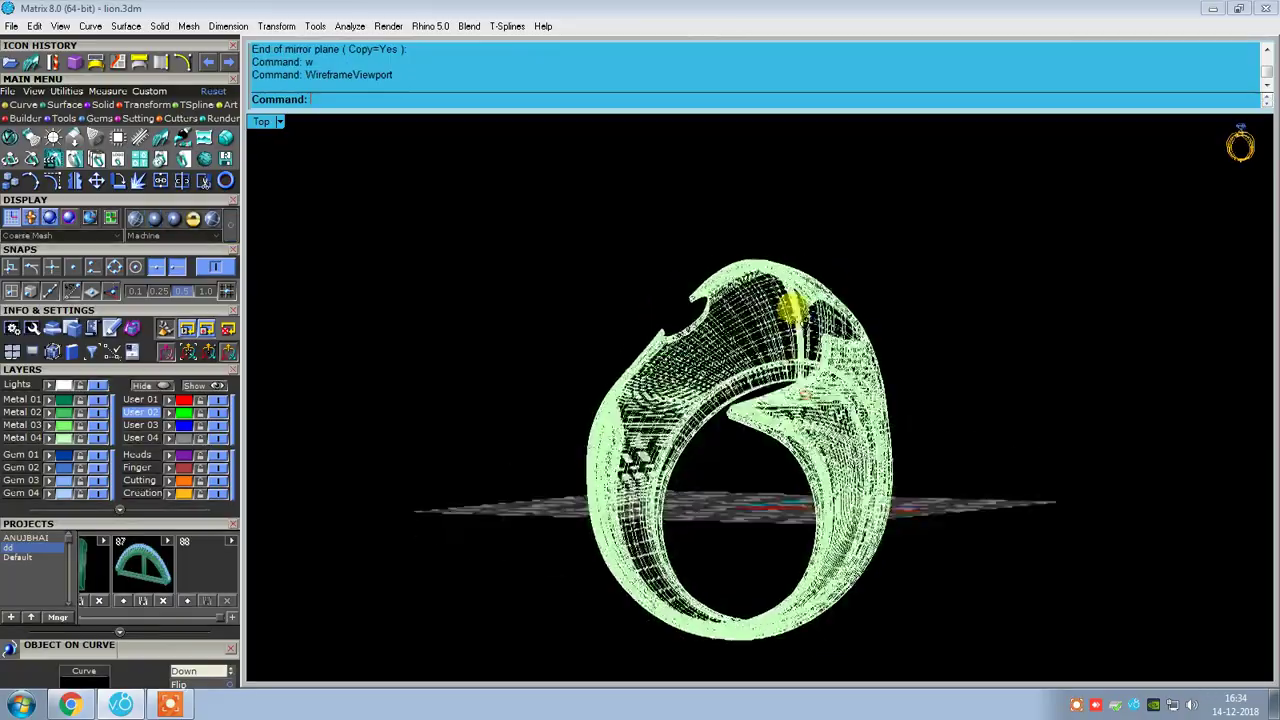
key("ctrl+shift+h")
left_click(871, 457)
left_click(771, 449)
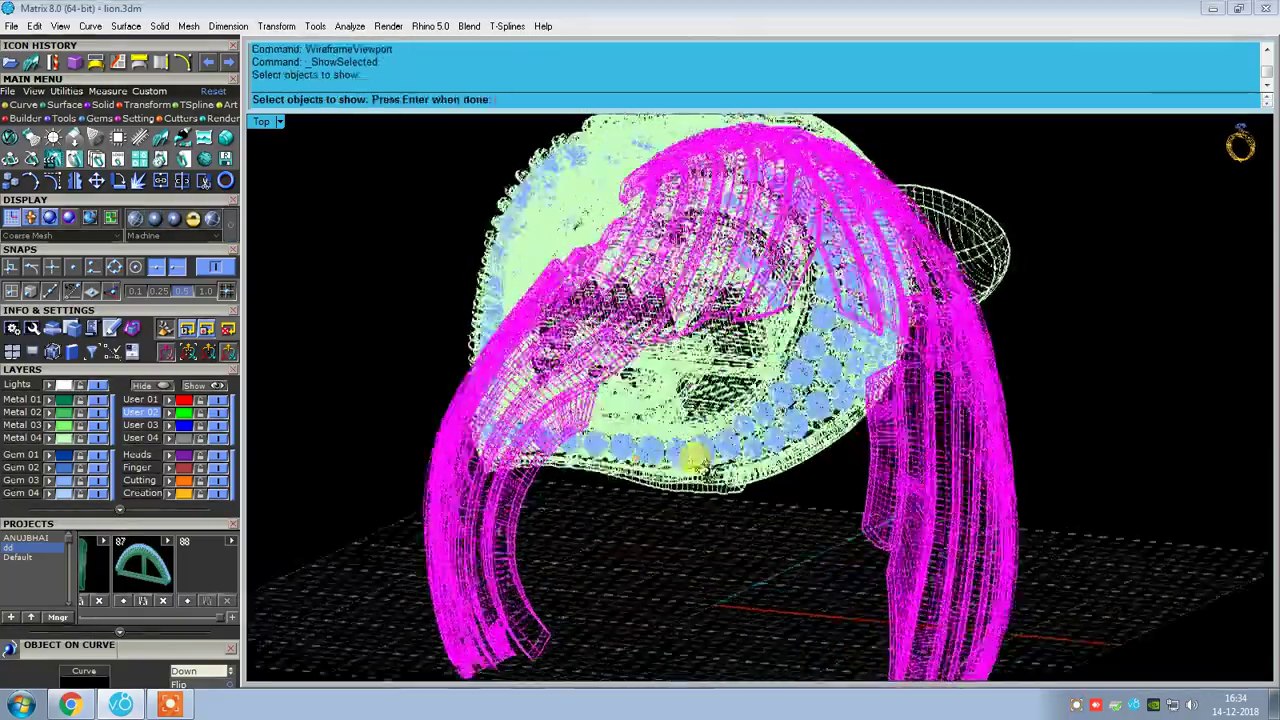
key("Return")
right_click_drag(771, 414, 276, 255, "ctrl+shift")
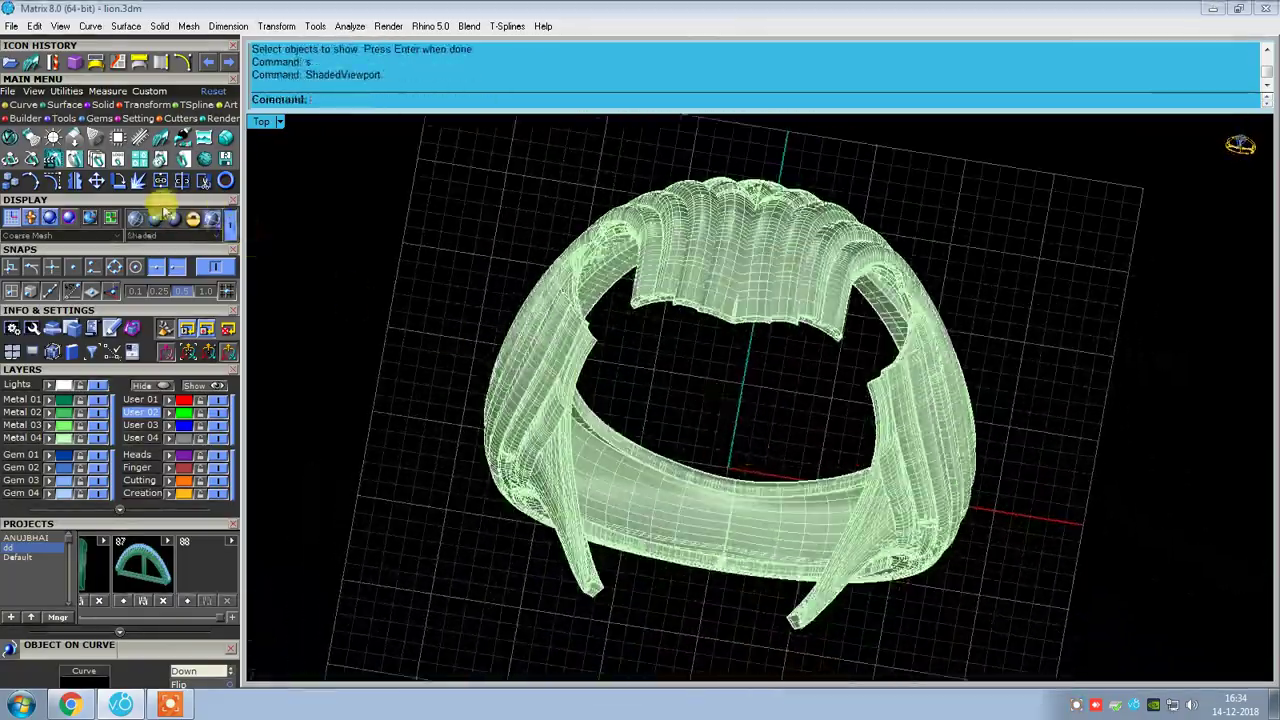
- Apply solid Machine shading and orbit in close on the shank's side
left_click(166, 214)
mouse_move(700, 330)
right_mouse_down("ctrl+shift")
mouse_move(723, 294)
mouse_move(714, 286)
mouse_move(787, 430)
mouse_move(749, 366)
mouse_move(694, 343)
mouse_move(780, 417)
mouse_move(851, 310)
right_mouse_up("ctrl+shift")
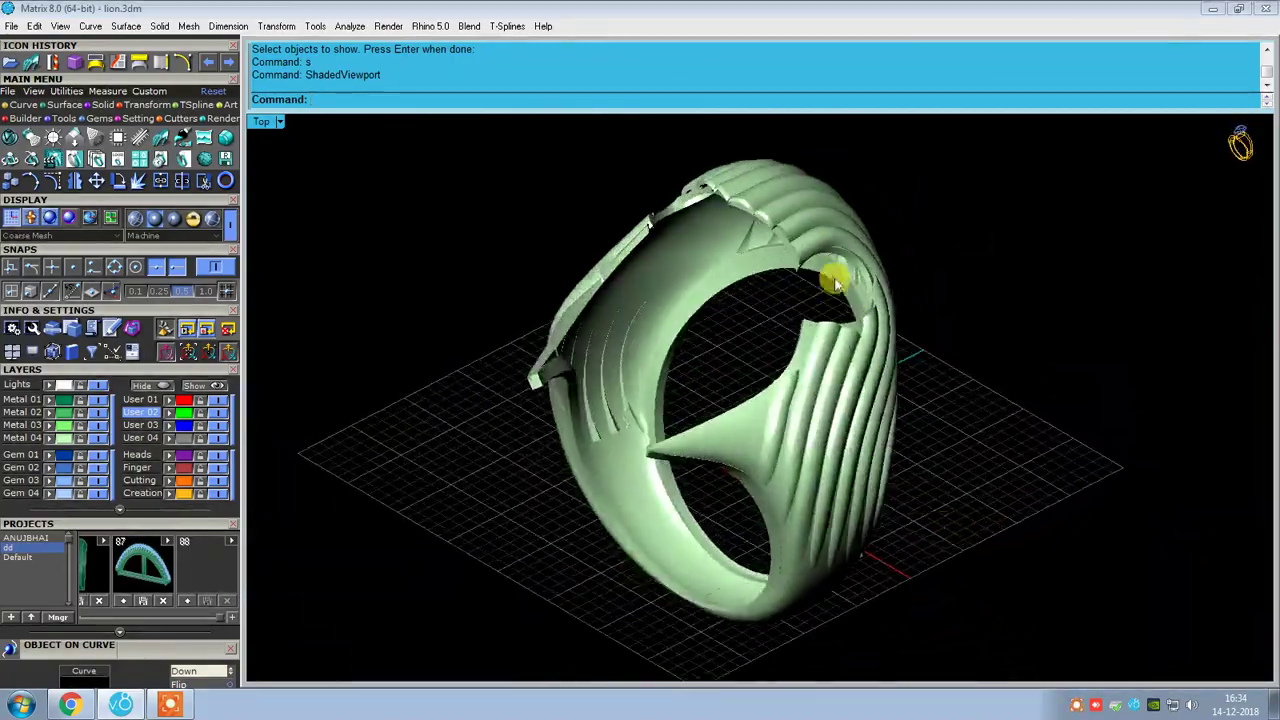
left_click(819, 241)
mouse_move(819, 241)
right_mouse_down("ctrl+shift")
mouse_move(943, 243)
mouse_move(1038, 198)
mouse_move(960, 251)
mouse_move(1034, 217)
mouse_move(1034, 194)
mouse_move(1080, 155)
mouse_move(1049, 306)
mouse_move(1034, 326)
mouse_move(983, 314)
mouse_move(1050, 308)
mouse_move(920, 377)
mouse_move(857, 480)
mouse_move(937, 451)
mouse_move(725, 347)
mouse_move(777, 443)
mouse_move(680, 391)
mouse_move(877, 434)
mouse_move(1027, 490)
mouse_move(991, 474)
mouse_move(957, 514)
mouse_move(773, 397)
right_mouse_up("ctrl+shift")
- Undo the accidental ring move, reveal the hidden lion model, and shade the viewport
key("ctrl+z")
type("w")
key("Return")
key("ctrl+shift+h")
key("Return")
mouse_move(760, 632)
right_mouse_down("ctrl+shift")
mouse_move(751, 574)
mouse_move(680, 505)
right_mouse_up("ctrl+shift")
type("s")
key("Return")
- Apply solid metallic shading, then show the lion's brow piece from above
left_click(192, 232)
mouse_move(277, 286)
right_mouse_down("ctrl+shift")
mouse_move(766, 434)
mouse_move(665, 631)
right_mouse_up("ctrl+shift")
scroll(674, 455, "down", 5)
type("s")
key("Return")
mouse_move(731, 494)
right_mouse_down("ctrl+shift")
mouse_move(866, 466)
mouse_move(754, 357)
right_mouse_up("ctrl+shift")
key("ctrl+shift+h")
right_click_drag(797, 414, 714, 251, "ctrl+shift")
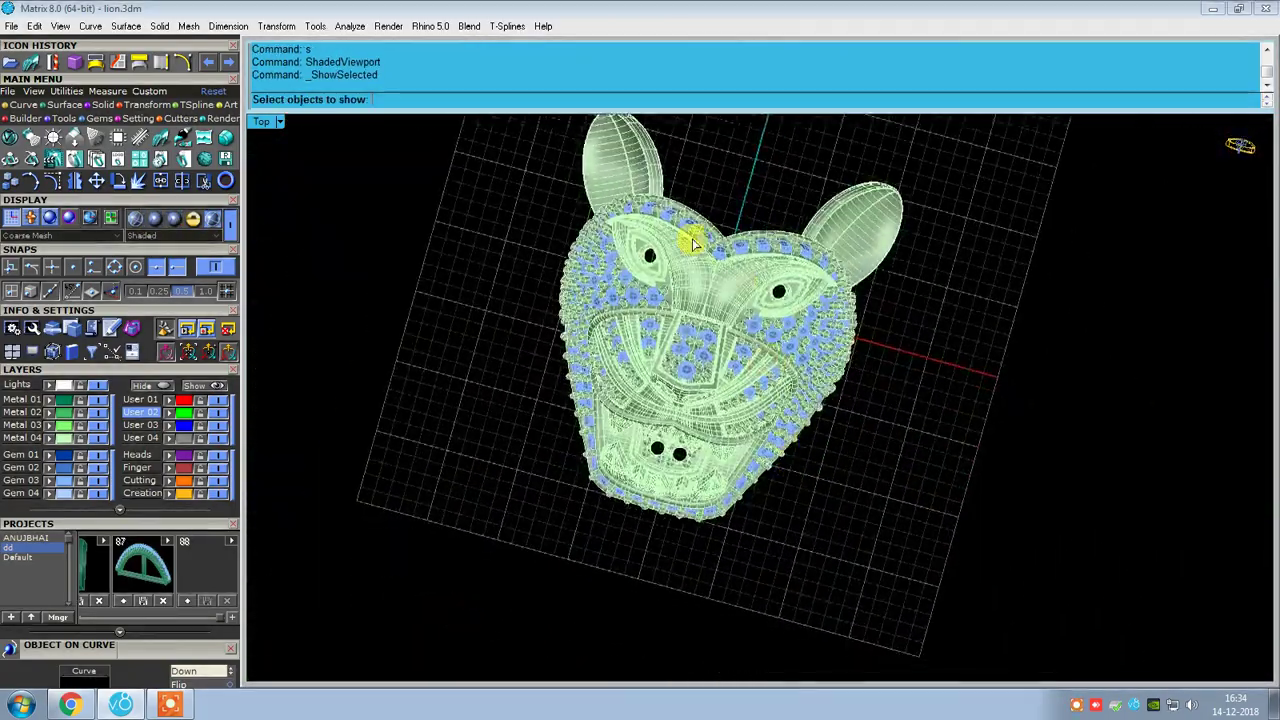
scroll(686, 277, "up", 3)
scroll(700, 290, "up", 2)
left_click(714, 300)
key("Return")
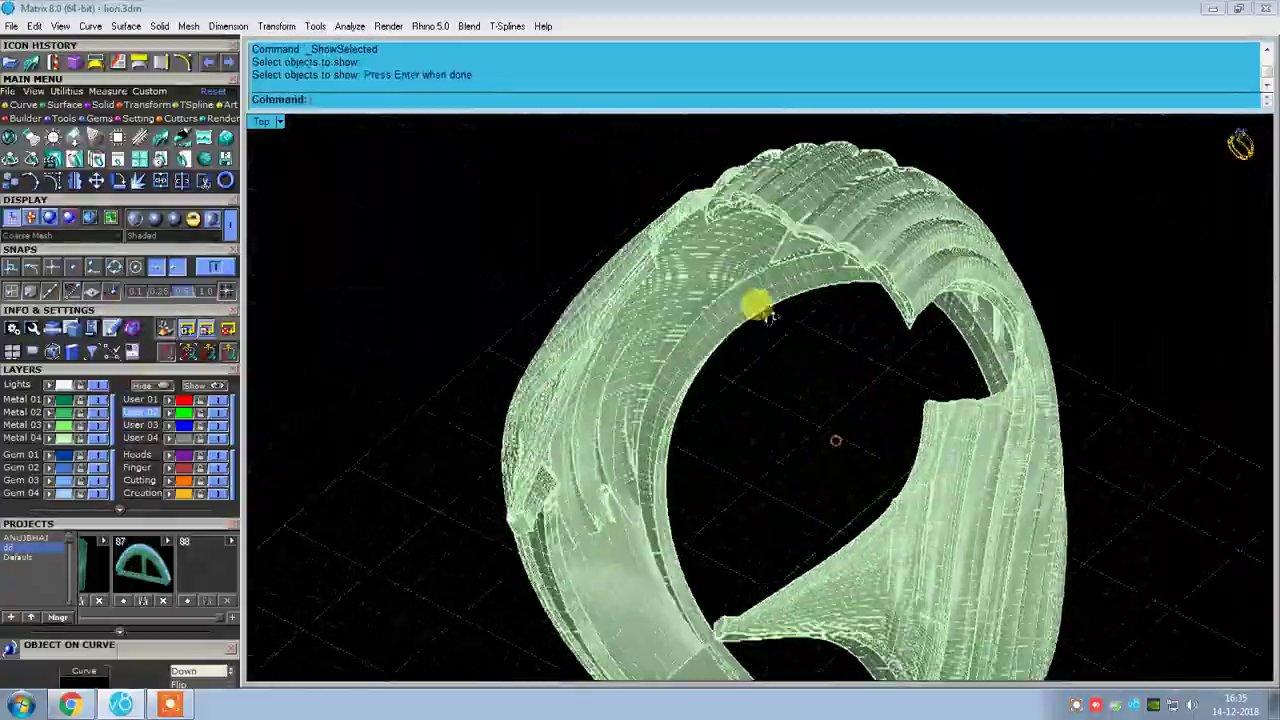
- In wireframe, reveal more hidden parts from a frontal view of the lion face
type("w")
key("Return")
key("ctrl+shift+h")
scroll(740, 287, "up", 5)
scroll(742, 290, "up", 3)
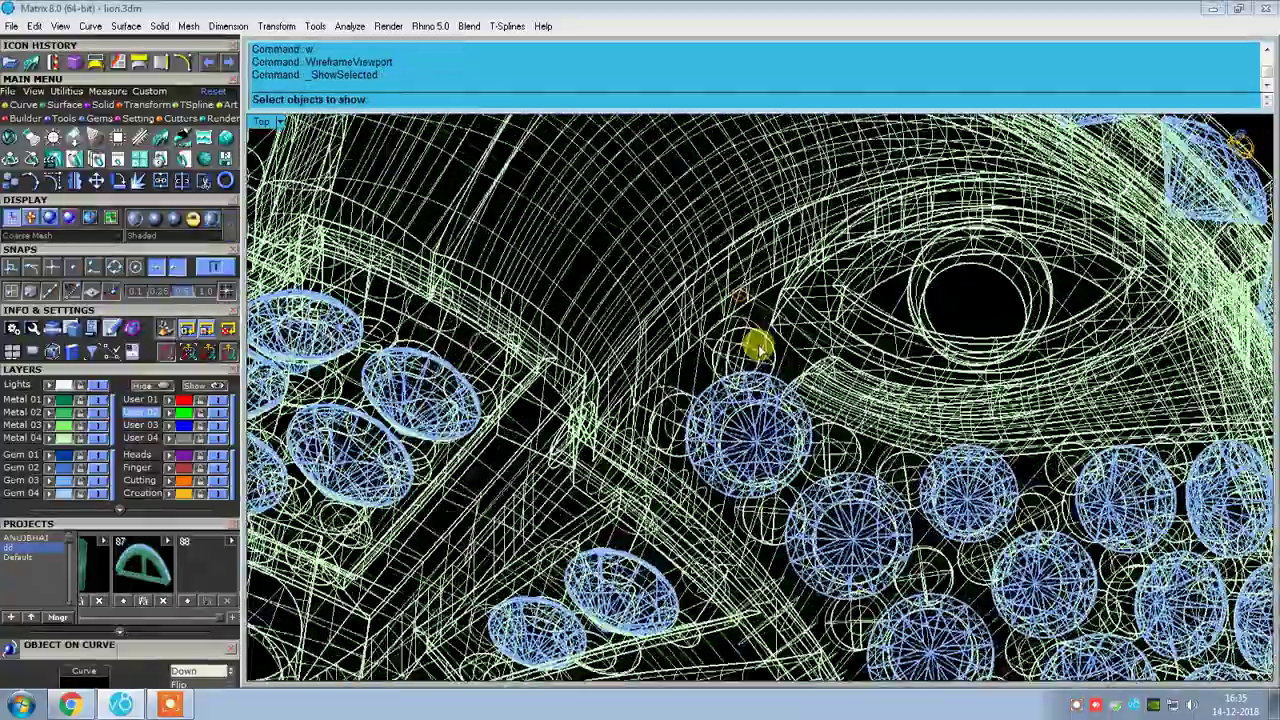
scroll(760, 316, "up", 2)
scroll(775, 350, "down", 5)
right_click_drag(766, 343, 554, 389, "ctrl+shift")
scroll(553, 340, "up", 4)
key("Return")
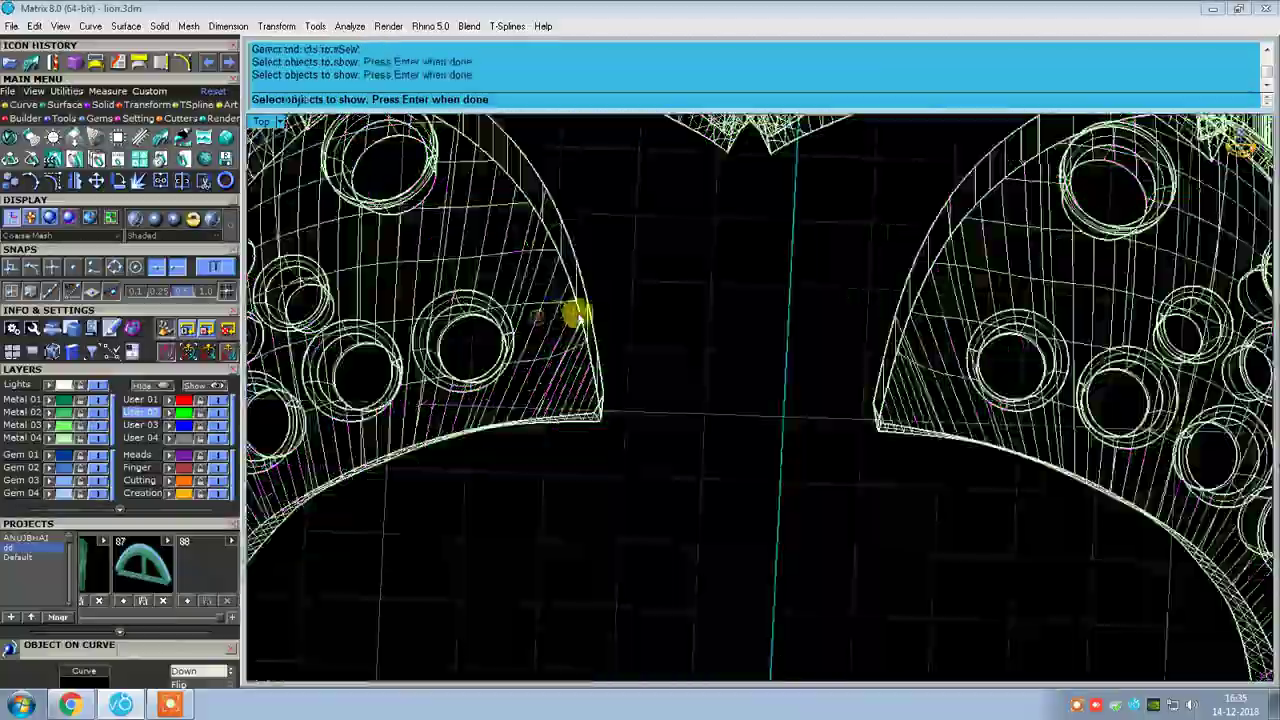
- Shade the ring and switch it to the Plastic display style
type("s")
key("Return")
right_click_drag(837, 363, 684, 322, "ctrl+shift")
left_click(190, 217)
mouse_move(823, 337)
right_mouse_down("ctrl+shift")
mouse_move(777, 246)
mouse_move(829, 406)
mouse_move(845, 370)
mouse_move(920, 471)
mouse_move(929, 514)
mouse_move(912, 414)
right_mouse_up("ctrl+shift")
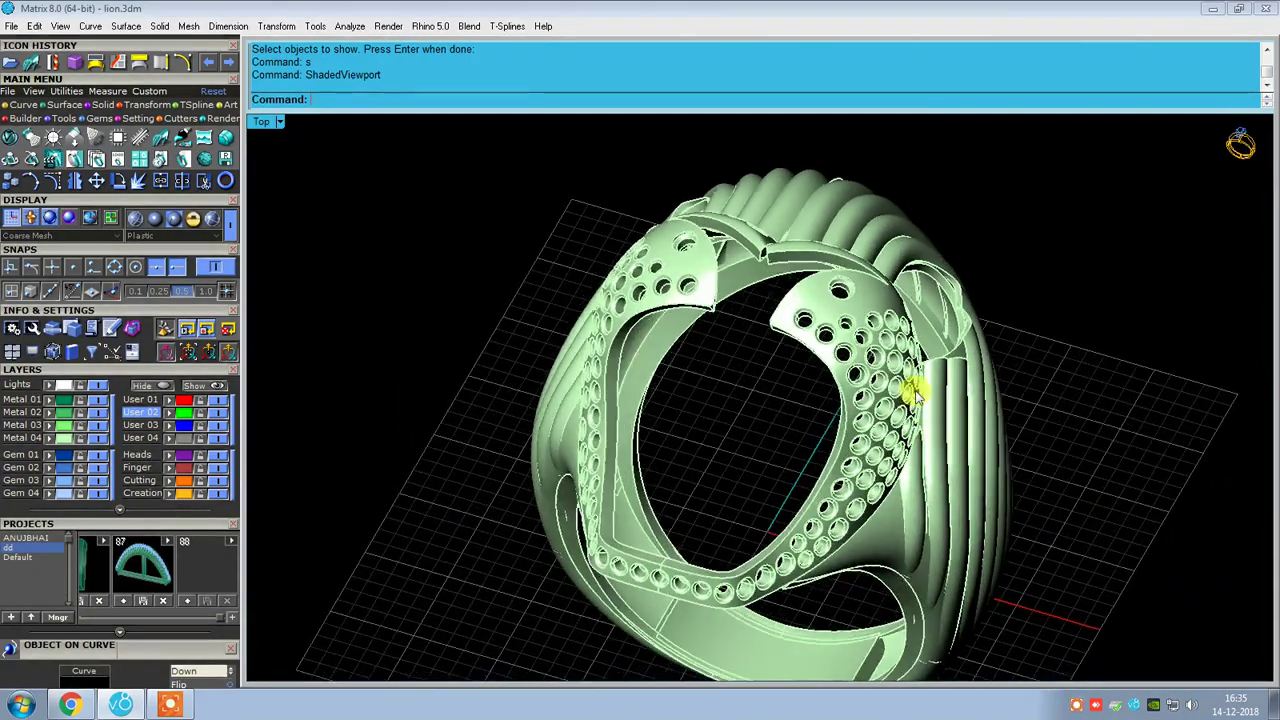
- Reveal the hidden lion head and zoom to inspect it
key("Return")
right_click_drag(806, 371, 840, 455, "ctrl+shift")
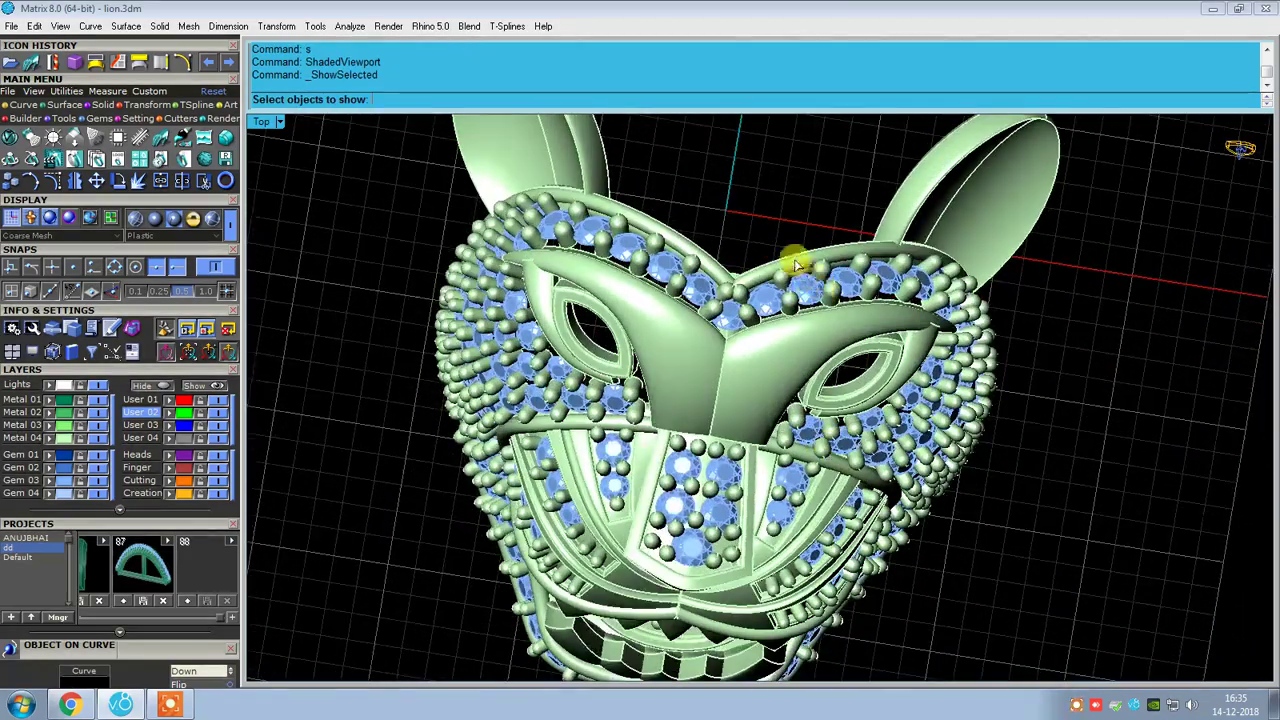
scroll(757, 271, "up", 3)
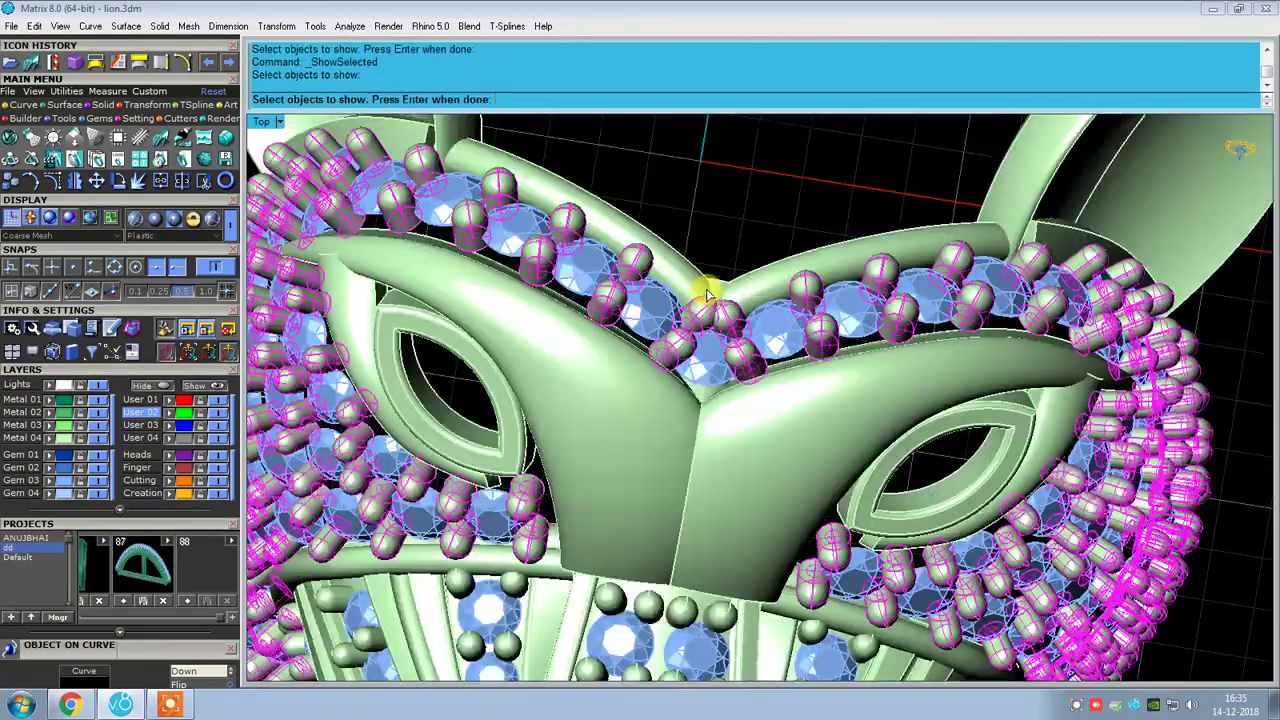
key("Return")
scroll(743, 320, "down", 2)
scroll(777, 323, "down", 2)
scroll(760, 275, "down", 2)
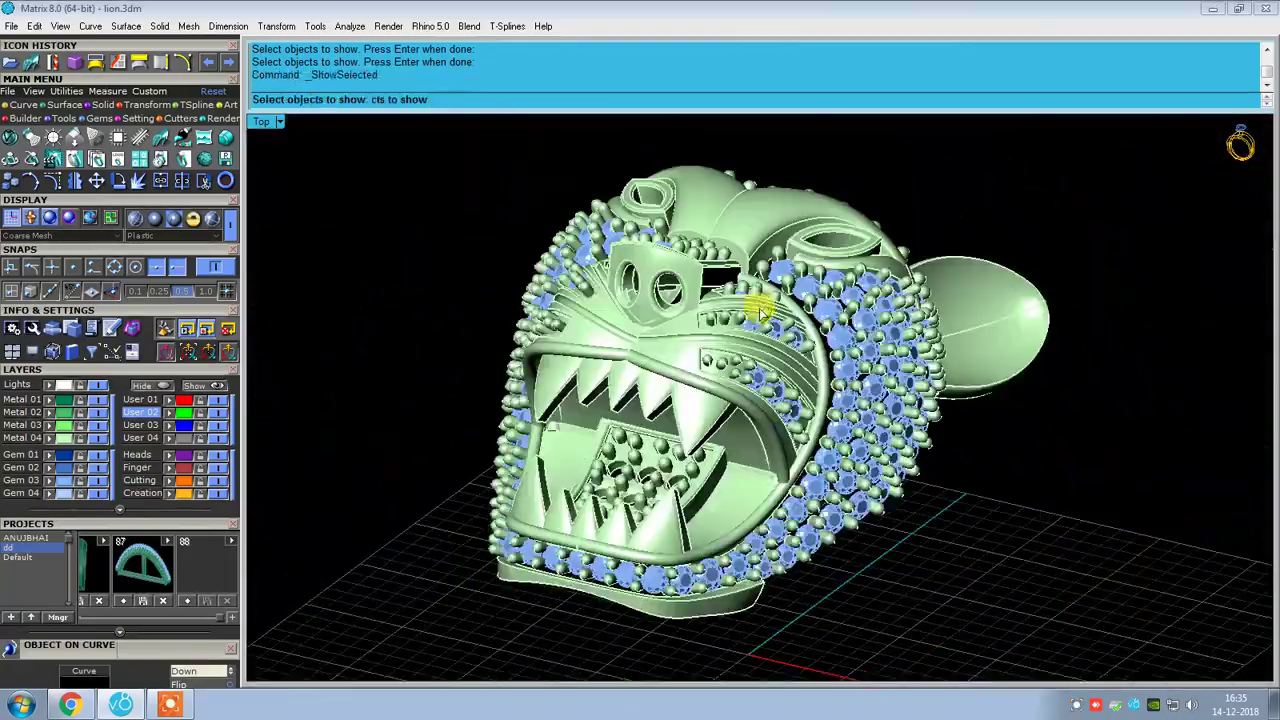
scroll(680, 334, "up", 5)
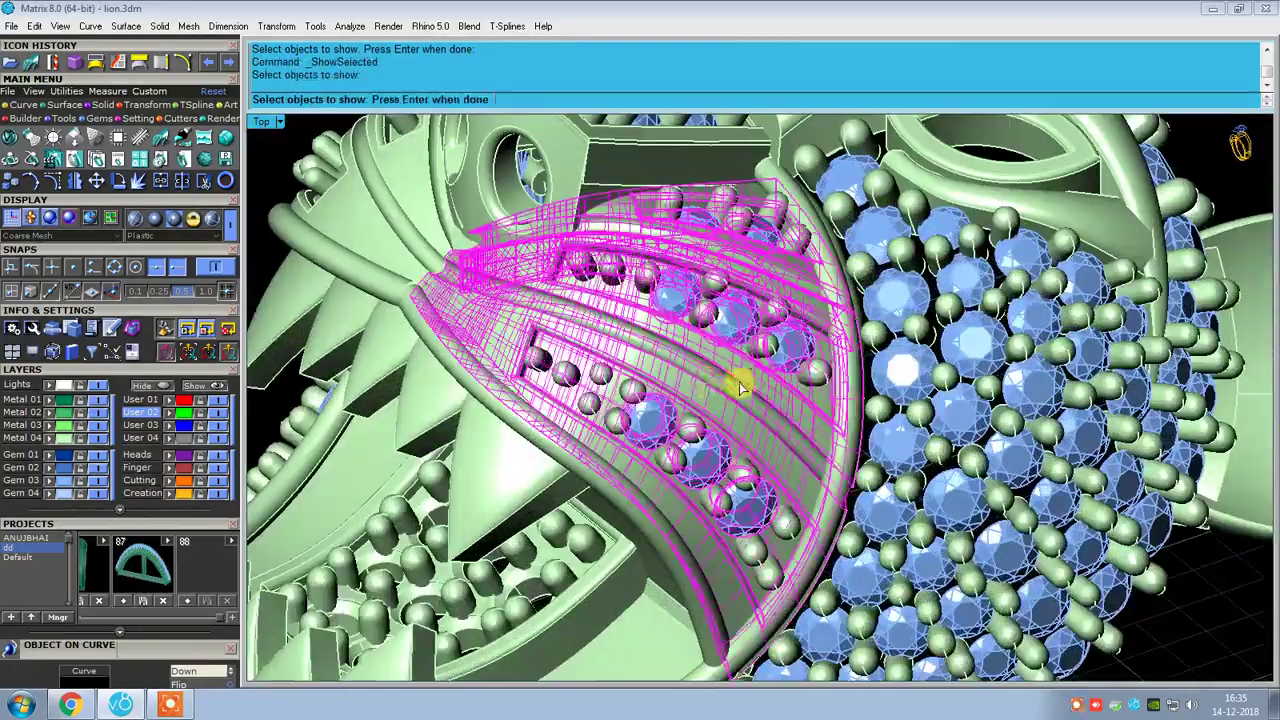
- Orbit the perforated ring, then rerun ShowSelected and pick the mouth block
key("Return")
scroll(650, 370, "down", 3)
scroll(840, 371, "down", 2)
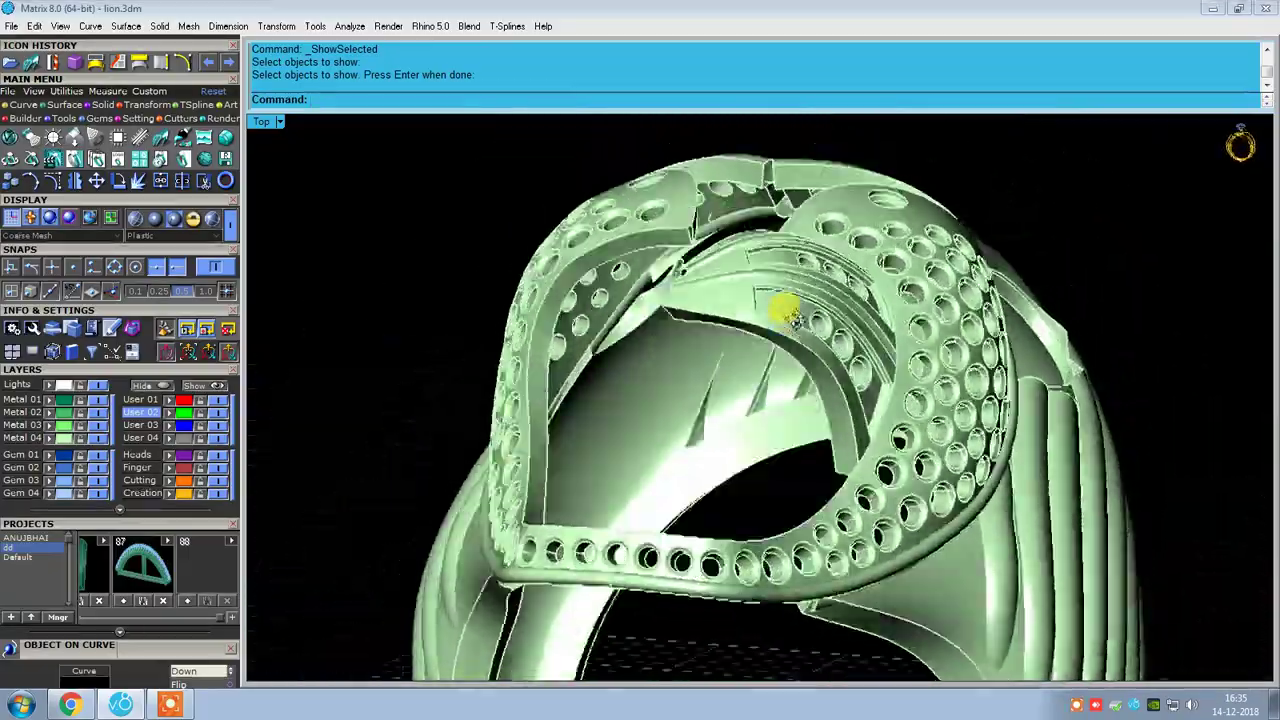
mouse_move(790, 318)
right_mouse_down()
mouse_move(1009, 346)
mouse_move(757, 352)
right_mouse_up()
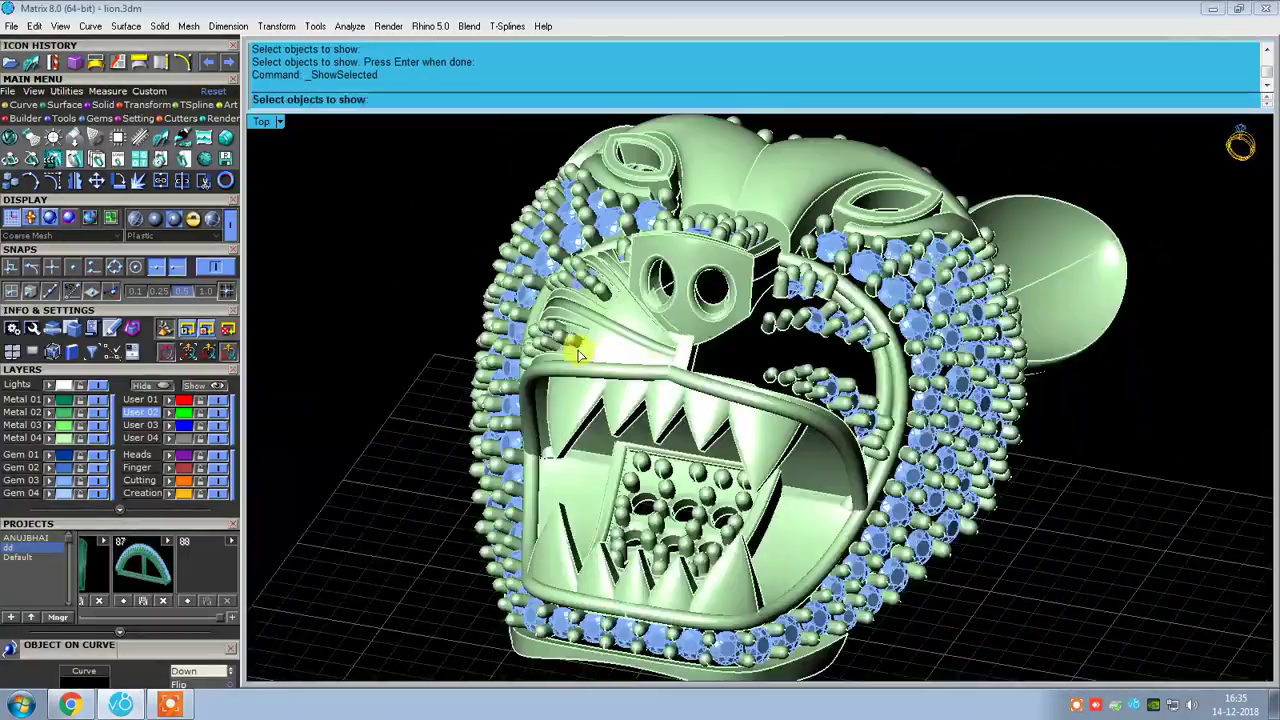
mouse_move(577, 353)
right_mouse_down()
mouse_move(701, 366)
mouse_move(654, 406)
mouse_move(663, 366)
mouse_move(643, 410)
mouse_move(751, 391)
mouse_move(757, 414)
mouse_move(700, 294)
mouse_move(706, 254)
mouse_move(727, 340)
right_mouse_up()
key("Return")
key("Return")
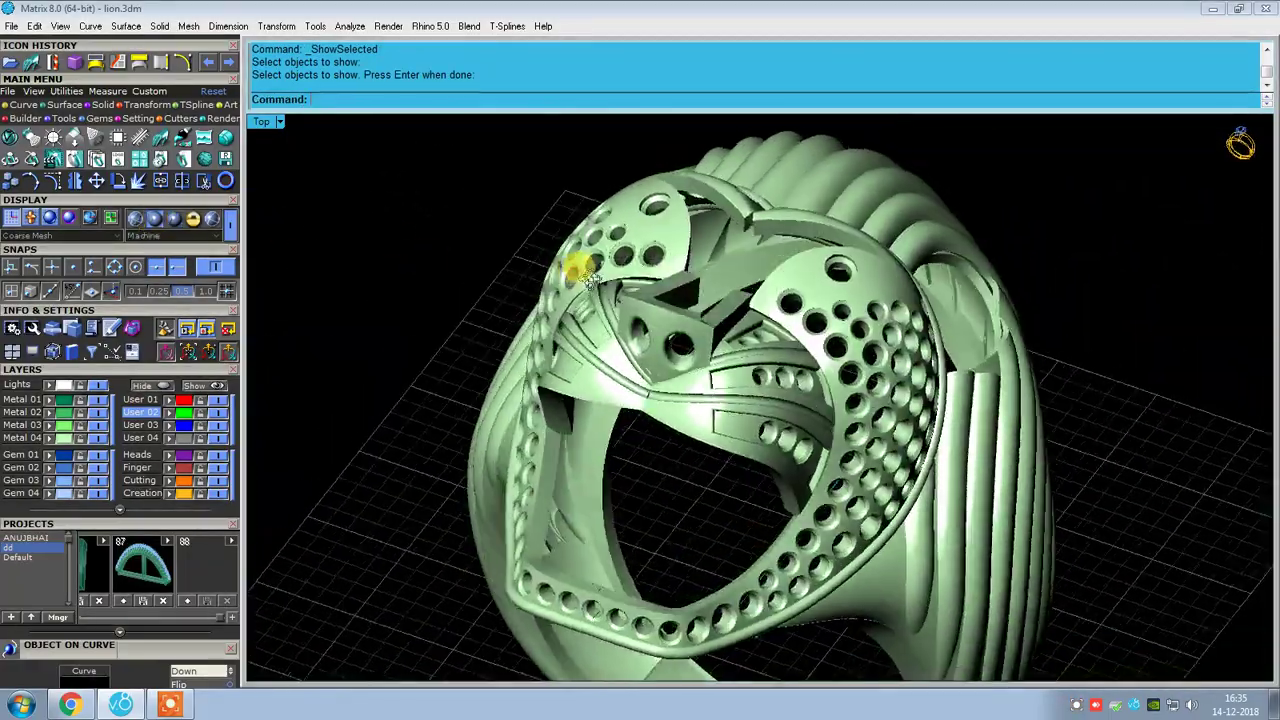
key("Return")
left_click(700, 318)
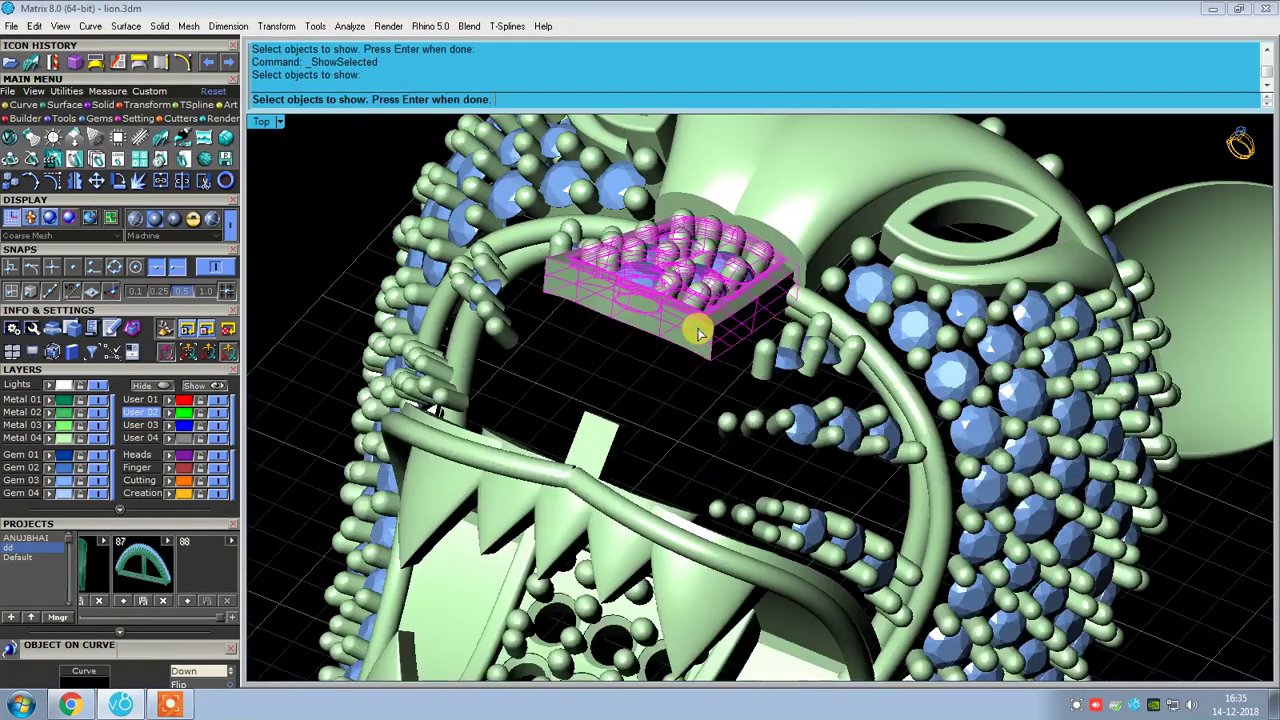
- Show the mouth block, redo to restore the lion objects, and show another lion part
key("Return")
mouse_move(691, 343)
right_mouse_down()
mouse_move(729, 349)
mouse_move(613, 277)
mouse_move(752, 323)
mouse_move(777, 287)
mouse_move(826, 366)
mouse_move(705, 196)
right_mouse_up()
key("ctrl+y")
key("Return")
left_click(777, 287)
key("Return")
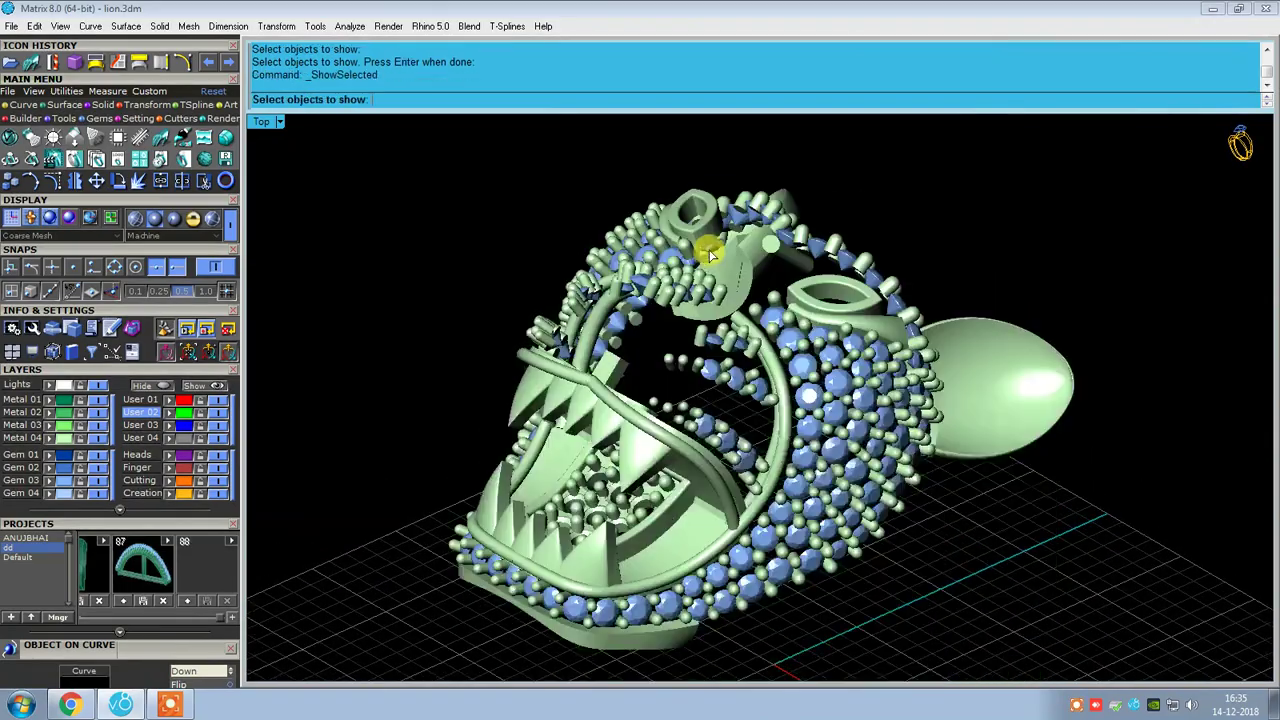
- Confirm the shown parts and orbit to a front view of the lion ring
mouse_move(727, 297)
right_mouse_down()
mouse_move(737, 357)
mouse_move(775, 293)
right_mouse_up()
key("Return")
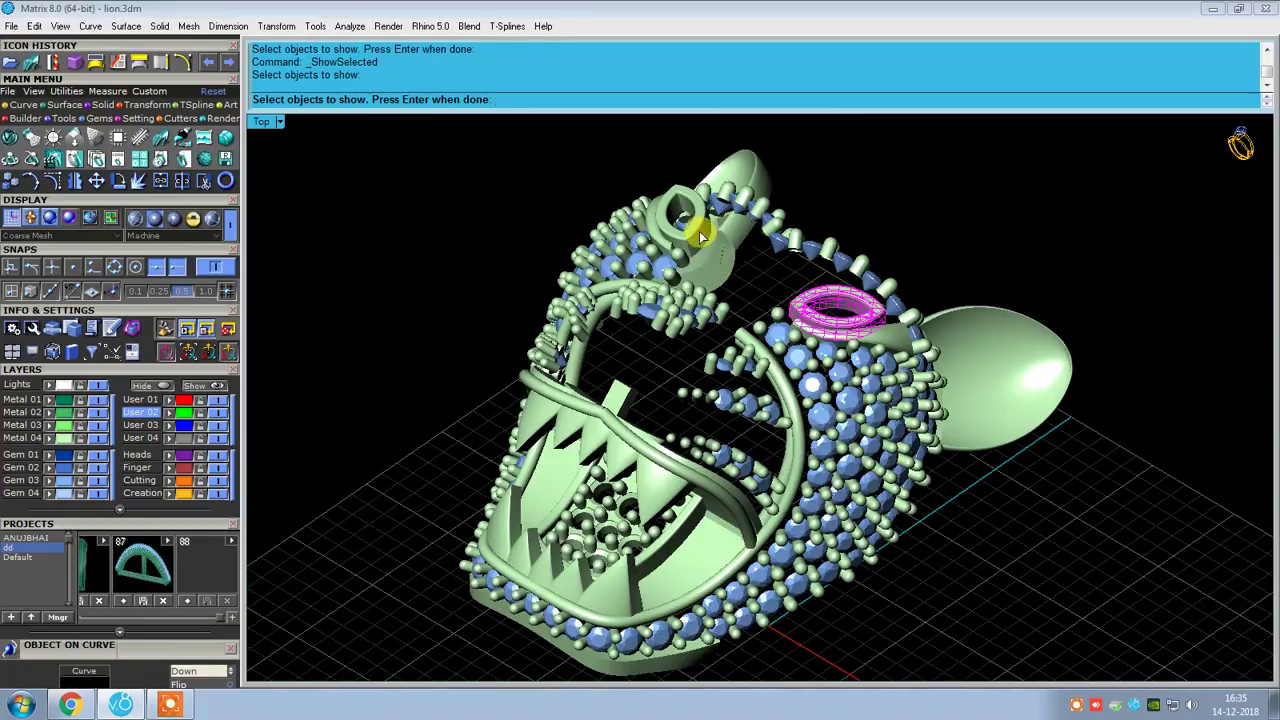
key("Return")
mouse_move(700, 266)
right_mouse_down()
mouse_move(840, 346)
mouse_move(777, 277)
mouse_move(815, 290)
mouse_move(760, 300)
mouse_move(706, 212)
right_mouse_up()
right_click_drag(738, 334, 800, 290)
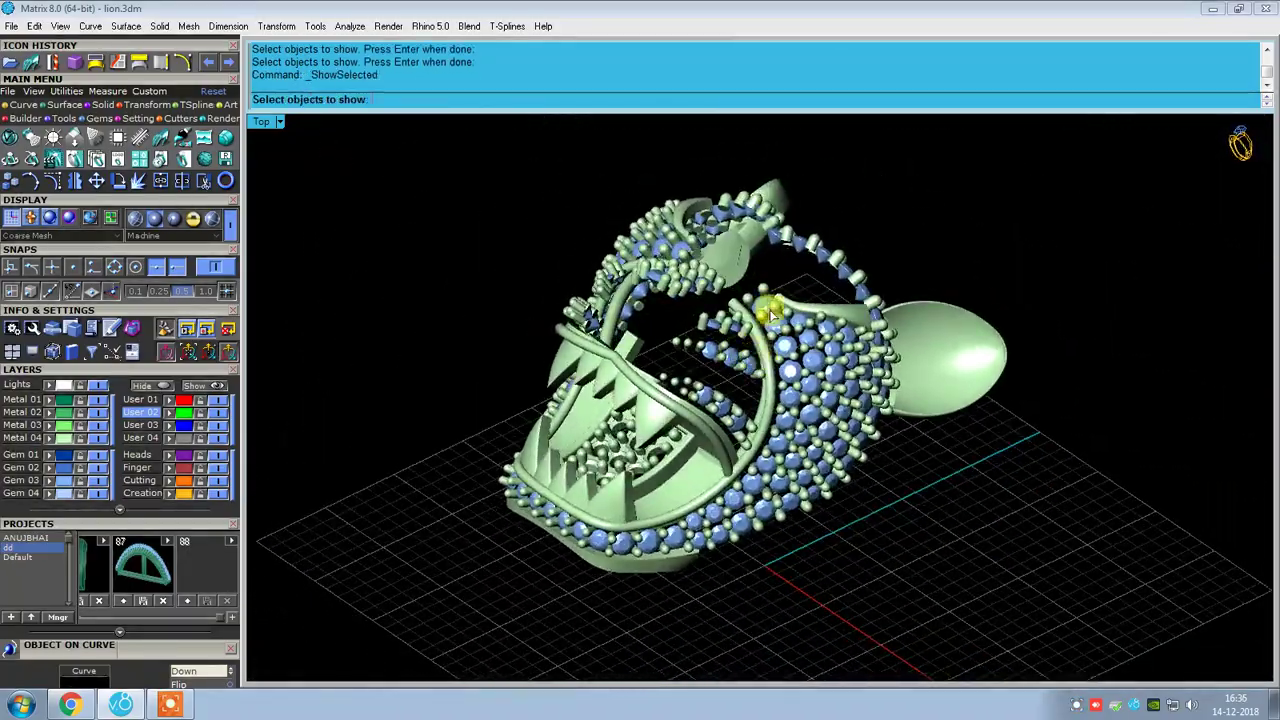
scroll(826, 276, "up", 3)
right_click_drag(714, 262, 822, 300)
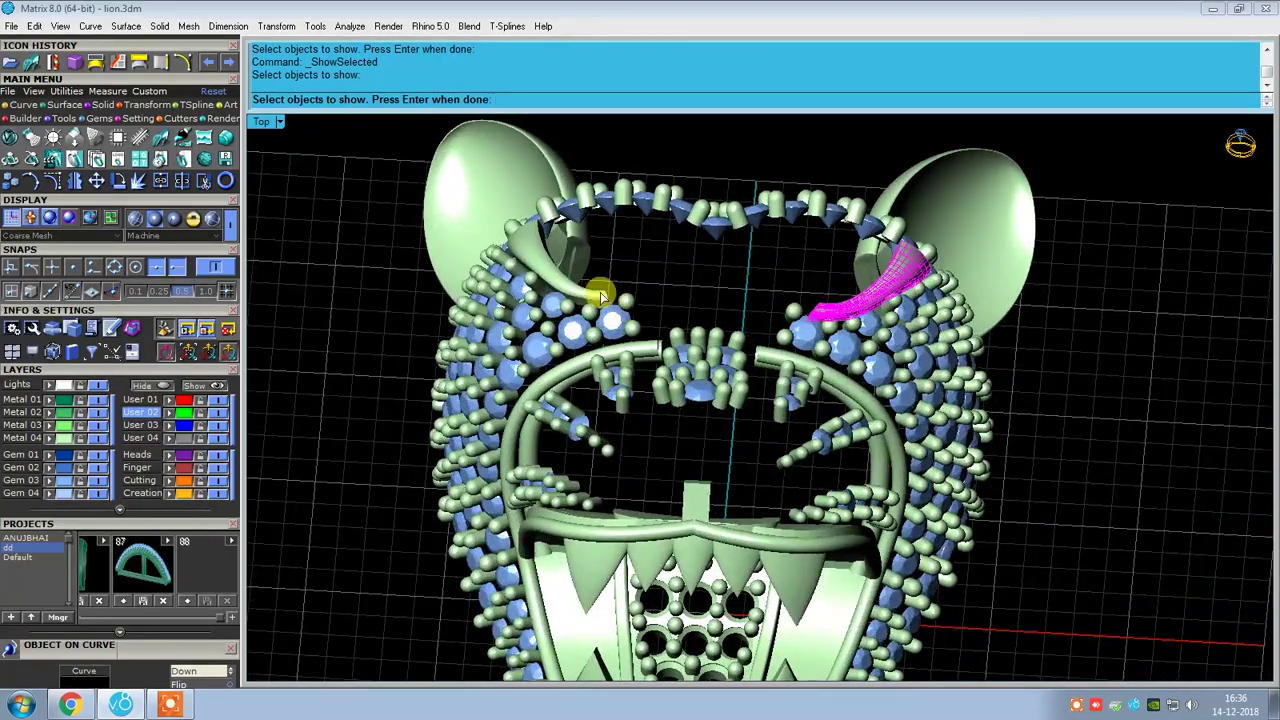
- Bring back the shell, then show the prong tube and orbit to view the gems
right_click(612, 300)
mouse_move(749, 286)
right_mouse_down()
mouse_move(751, 343)
mouse_move(606, 243)
mouse_move(648, 262)
mouse_move(628, 254)
mouse_move(648, 262)
mouse_move(651, 251)
mouse_move(686, 337)
right_mouse_up()
right_click(651, 251)
scroll(716, 350, "up", 3)
left_click(716, 352)
scroll(723, 322, "up", 2)
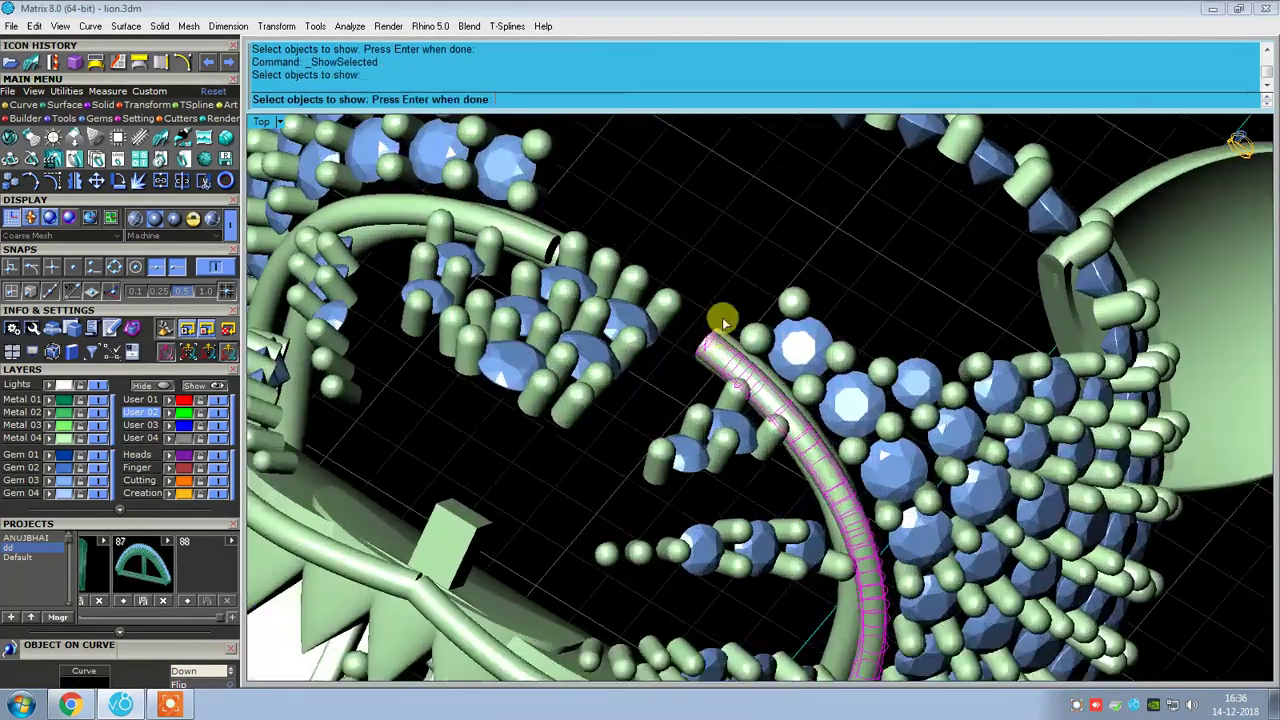
scroll(537, 230, "up", 3)
right_click(610, 236)
scroll(608, 243, "down", 5)
mouse_move(608, 243)
right_mouse_down()
mouse_move(597, 249)
mouse_move(657, 256)
mouse_move(708, 297)
mouse_move(657, 349)
mouse_move(614, 289)
mouse_move(697, 381)
mouse_move(677, 334)
mouse_move(673, 375)
right_mouse_up()
- Toggle repeatedly between the hidden gem parts and the full lion shell
right_click(708, 297)
right_click(697, 381)
right_click(591, 368)
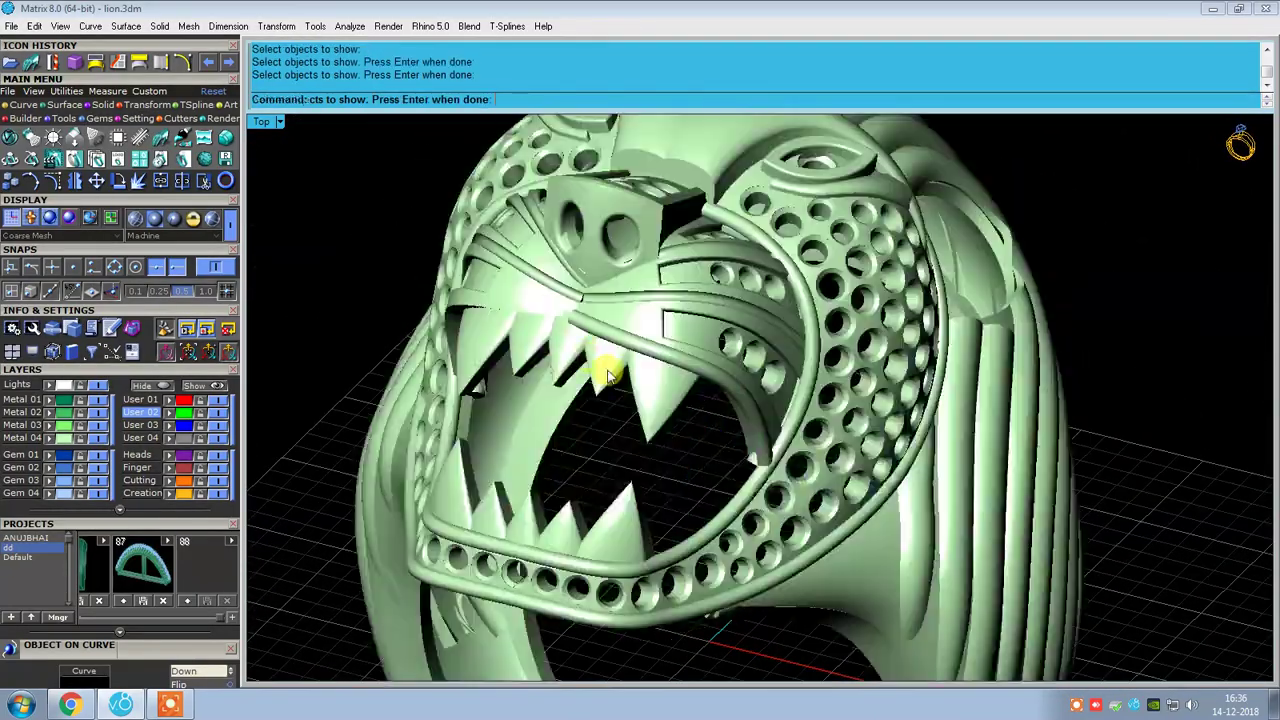
right_click(593, 375)
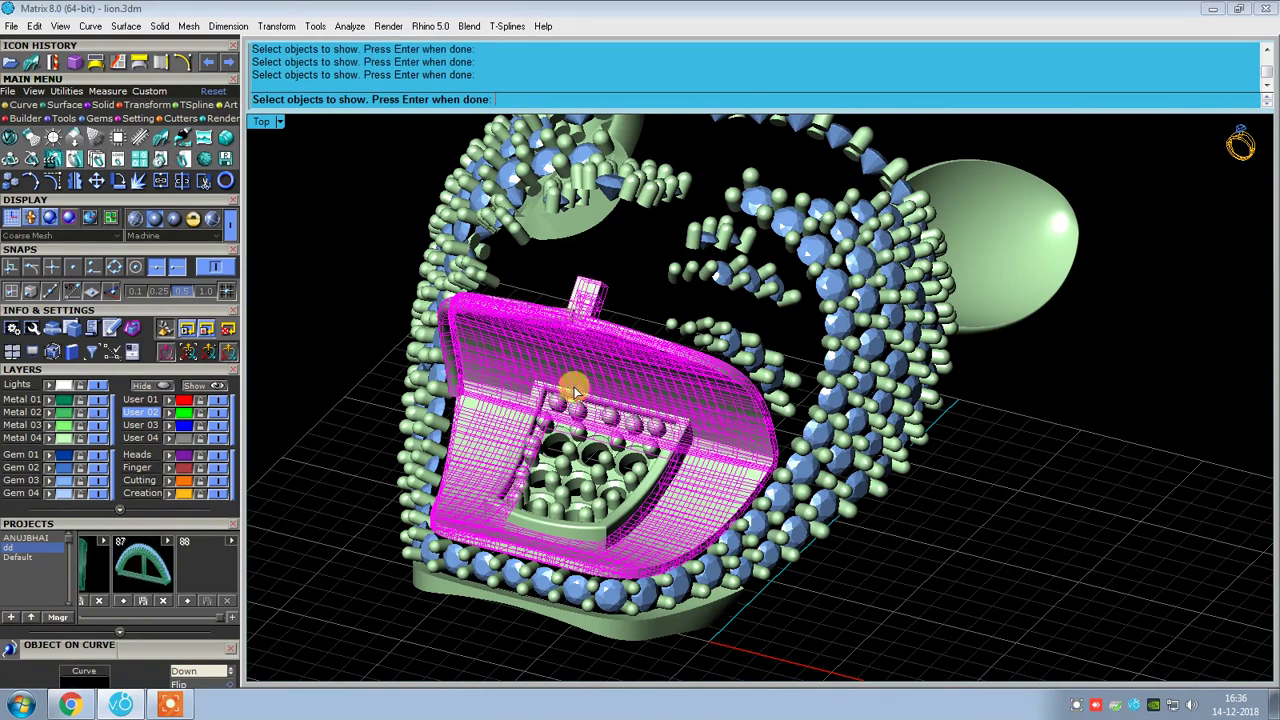
right_click(583, 453)
right_click(584, 447)
right_click(585, 444)
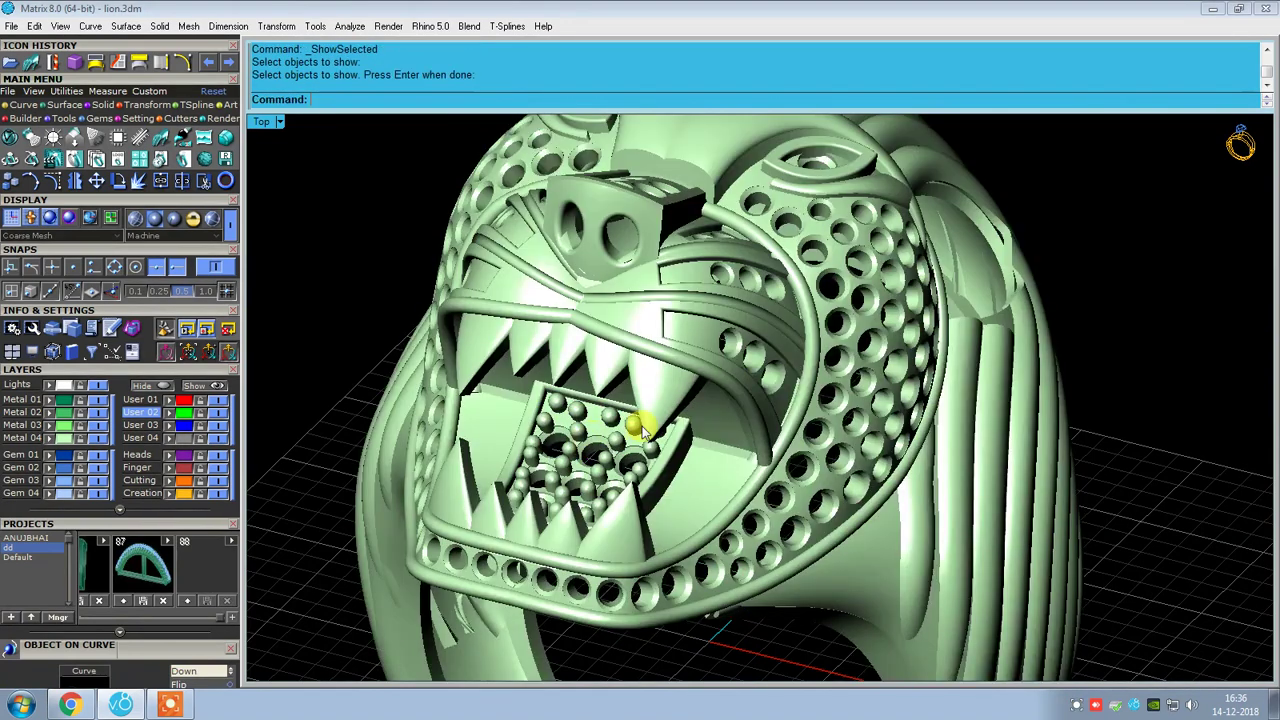
right_click(653, 428)
right_click_drag(653, 428, 620, 390)
right_click(587, 533)
- Toggle between the hidden gems and the full lion ring, ending on a close side view
right_click(566, 497)
mouse_move(566, 497)
right_mouse_down()
mouse_move(651, 457)
mouse_move(705, 534)
mouse_move(645, 395)
mouse_move(651, 463)
mouse_move(546, 246)
mouse_move(683, 278)
mouse_move(520, 203)
mouse_move(609, 294)
mouse_move(803, 366)
mouse_move(838, 453)
mouse_move(777, 409)
mouse_move(800, 271)
mouse_move(840, 286)
mouse_move(848, 357)
mouse_move(766, 343)
mouse_move(750, 371)
mouse_move(830, 352)
right_mouse_up()
right_click(651, 463)
right_click(848, 357)
right_click(686, 218)
mouse_move(686, 218)
right_mouse_down()
mouse_move(686, 186)
mouse_move(623, 143)
mouse_move(655, 203)
mouse_move(774, 260)
mouse_move(857, 331)
mouse_move(835, 390)
right_mouse_up()
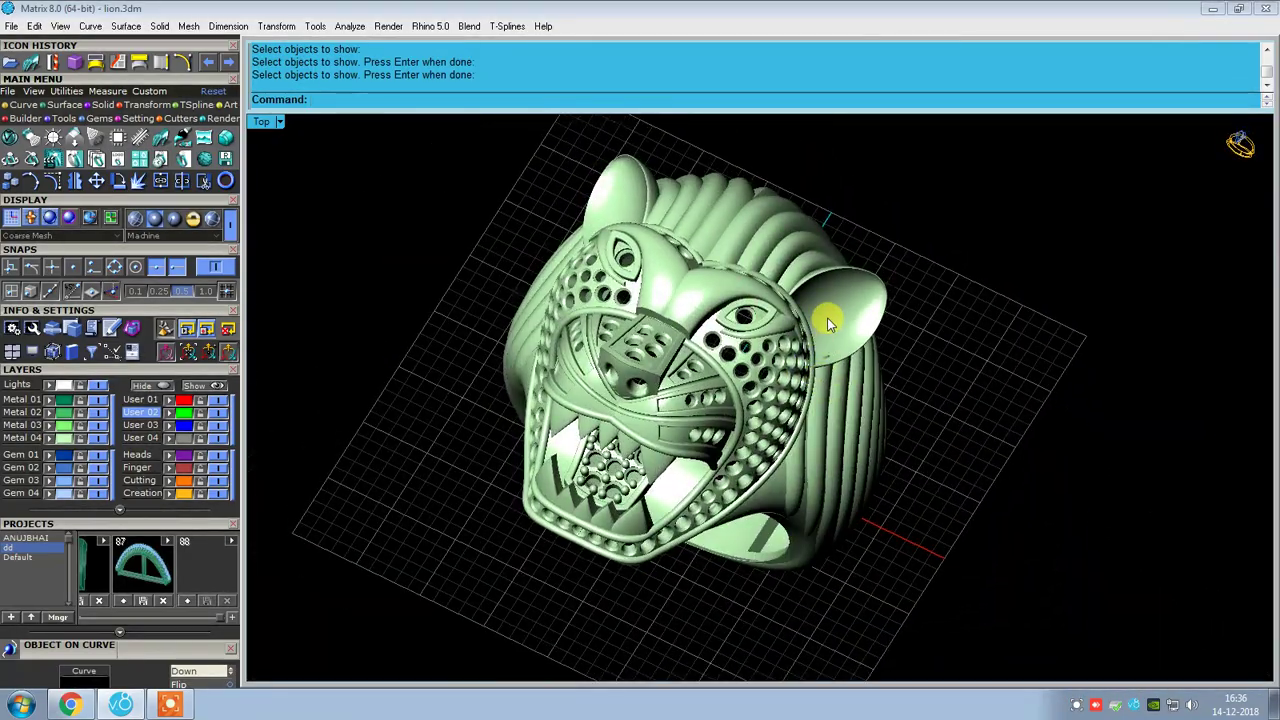
type("t")
- From a tilted Top view, show the gem prongs and switch the ring to wireframe
key("Return")
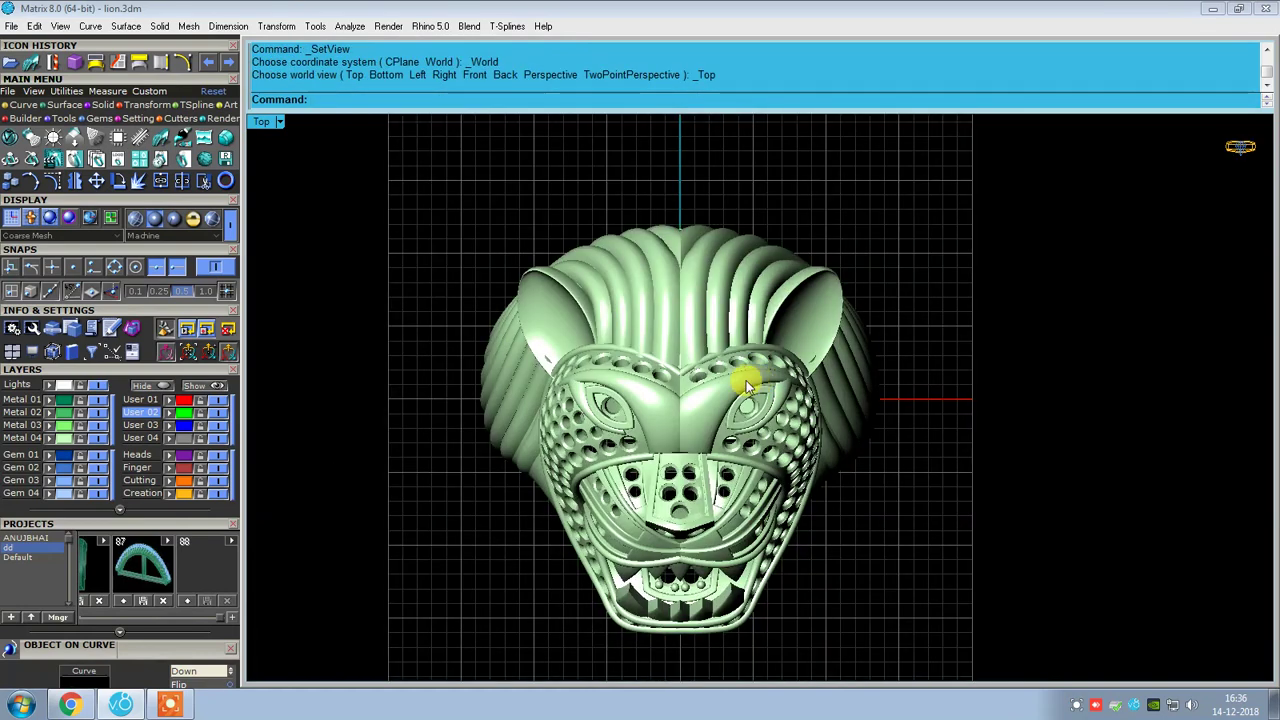
mouse_move(797, 466)
right_mouse_down()
mouse_move(850, 272)
mouse_move(643, 272)
mouse_move(551, 253)
mouse_move(680, 296)
mouse_move(663, 303)
mouse_move(623, 229)
mouse_move(703, 345)
mouse_move(651, 306)
mouse_move(737, 294)
mouse_move(694, 314)
mouse_move(774, 330)
right_mouse_up()
key("ctrl+shift+h")
left_click(651, 306)
key("Return")
type("w")
key("Return")
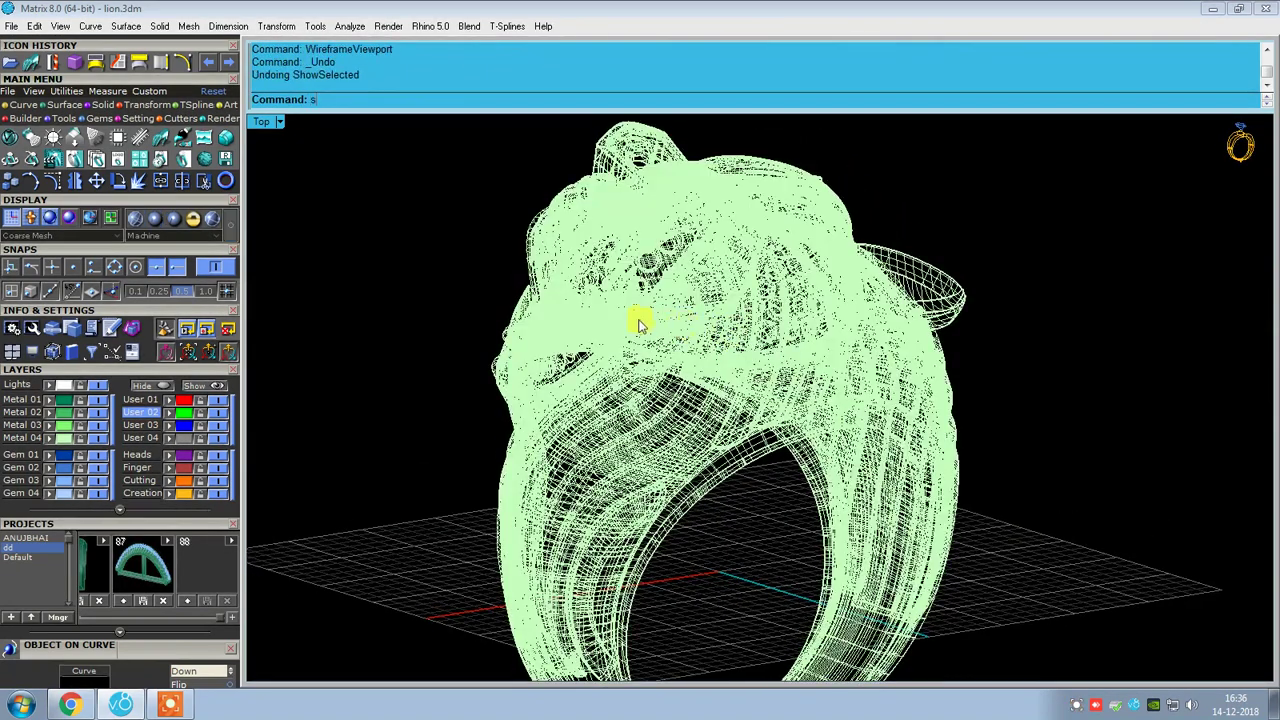
- Switch the ring to smooth shaded Machine display and orbit around the mane and eyes
key("Return")
scroll(664, 333, "up", 1)
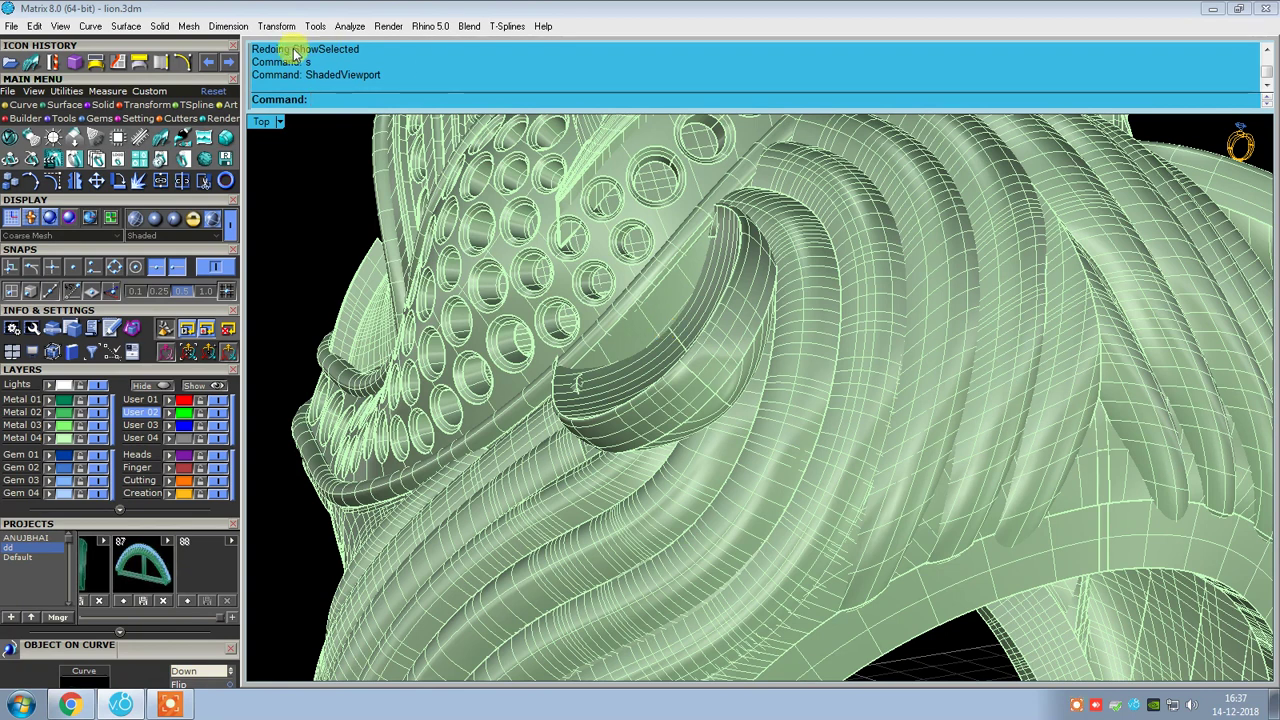
left_click(176, 223)
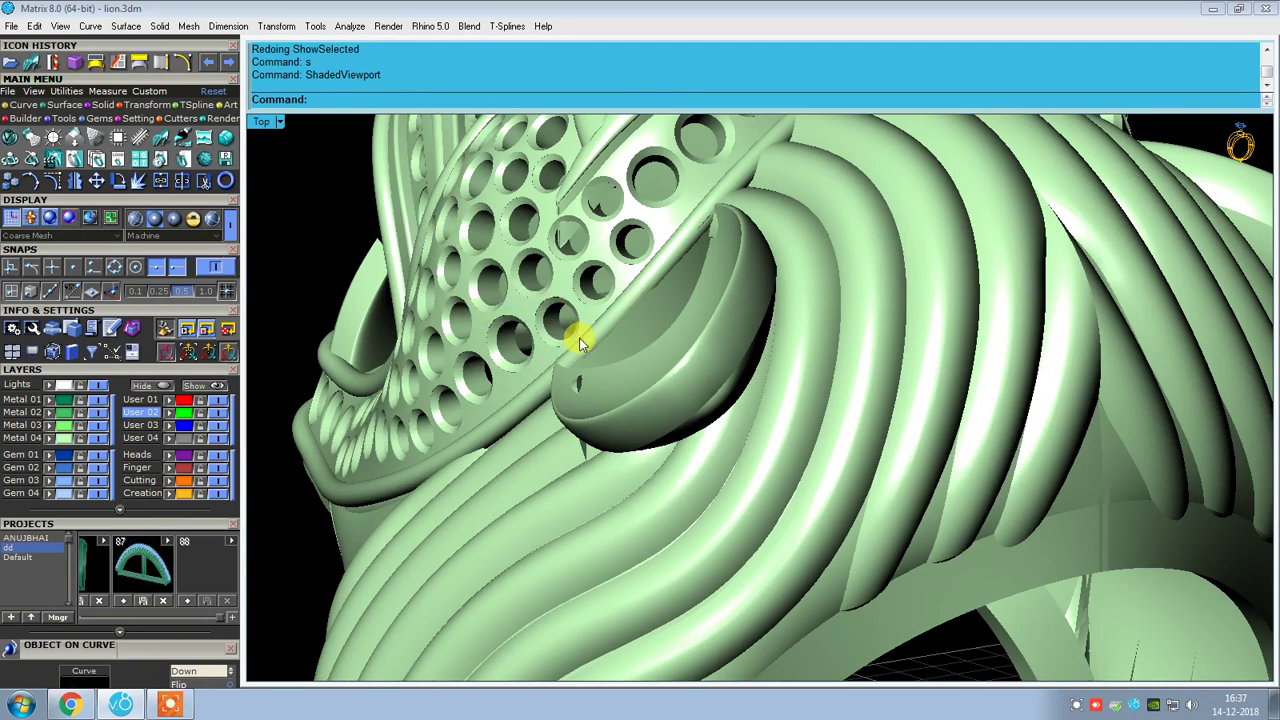
mouse_move(646, 353)
right_mouse_down()
mouse_move(680, 343)
mouse_move(566, 309)
mouse_move(639, 355)
right_mouse_up()
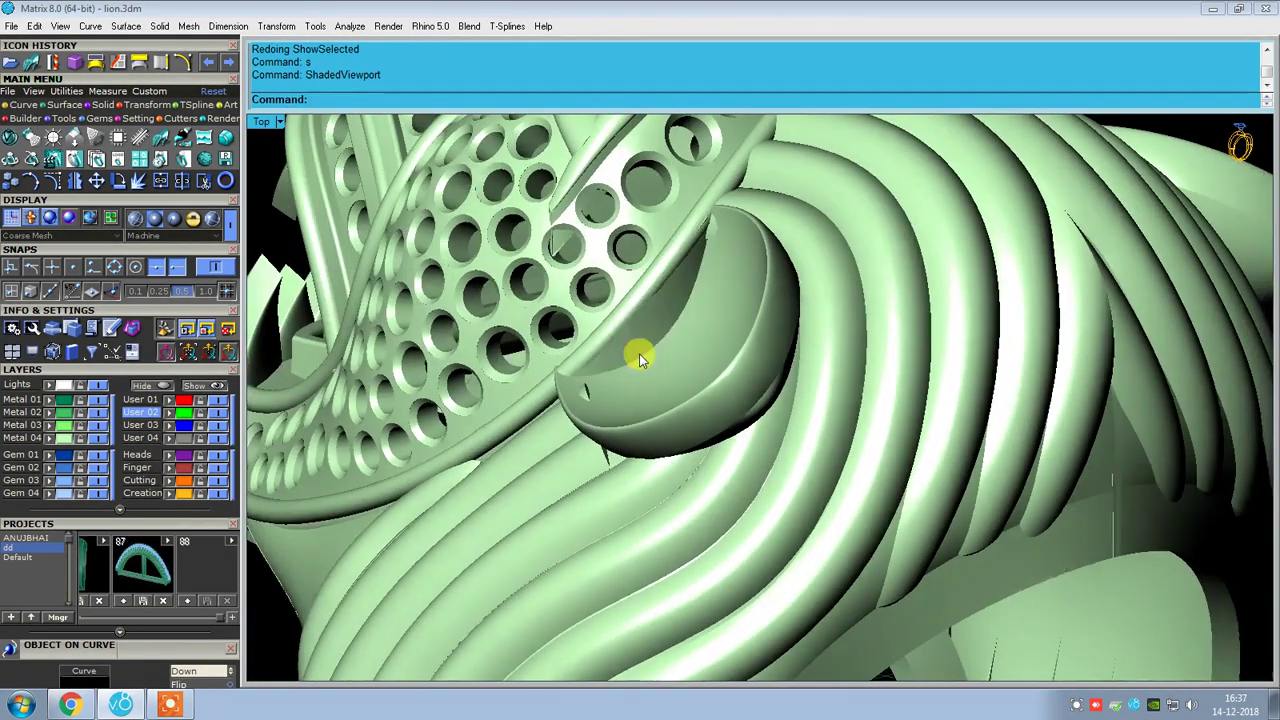
scroll(640, 356, "down", 3)
scroll(658, 349, "down", 3)
- Start ShowSelected, pick the hidden gems to reveal, and orbit the lion further
key("Return")
scroll(608, 375, "up", 3)
left_click(646, 363)
scroll(690, 382, "up", 3)
right_click_drag(703, 390, 700, 428)
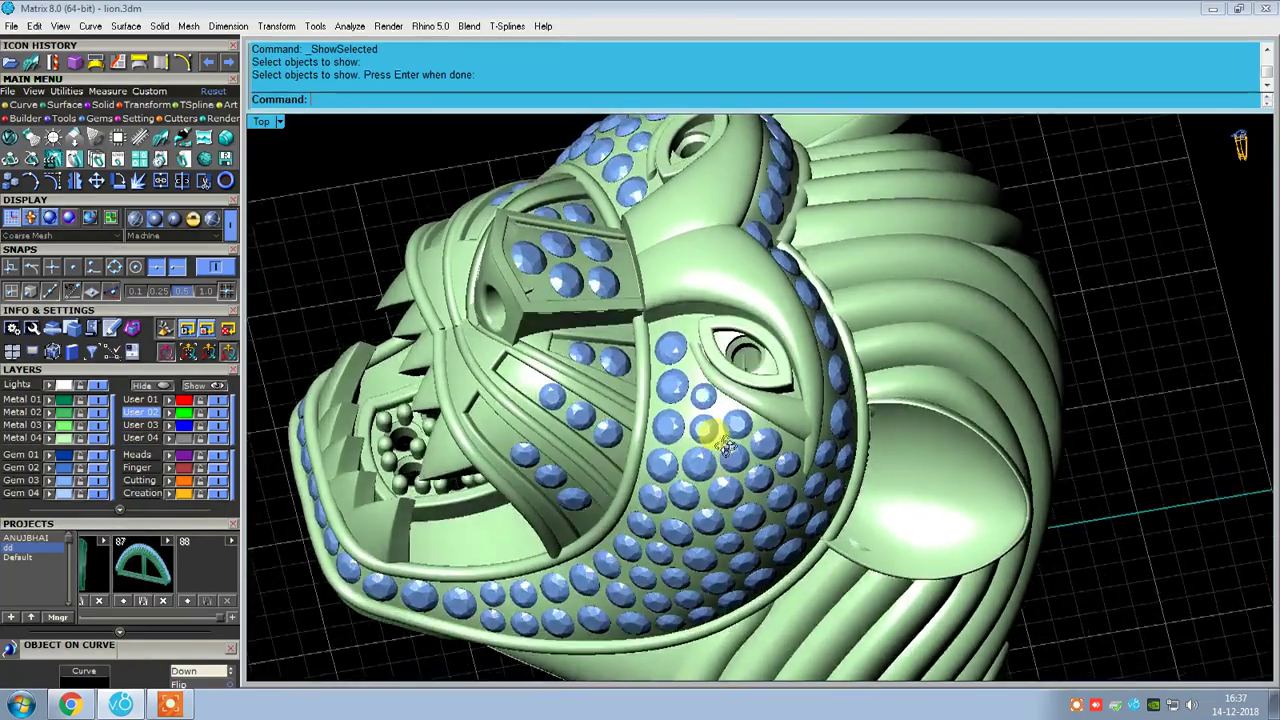
- Confirm the revealed gem selection so the full gem-set lion is shown
key("Return")
mouse_move(757, 371)
right_mouse_down()
mouse_move(678, 457)
mouse_move(657, 351)
right_mouse_up()
key("Return")
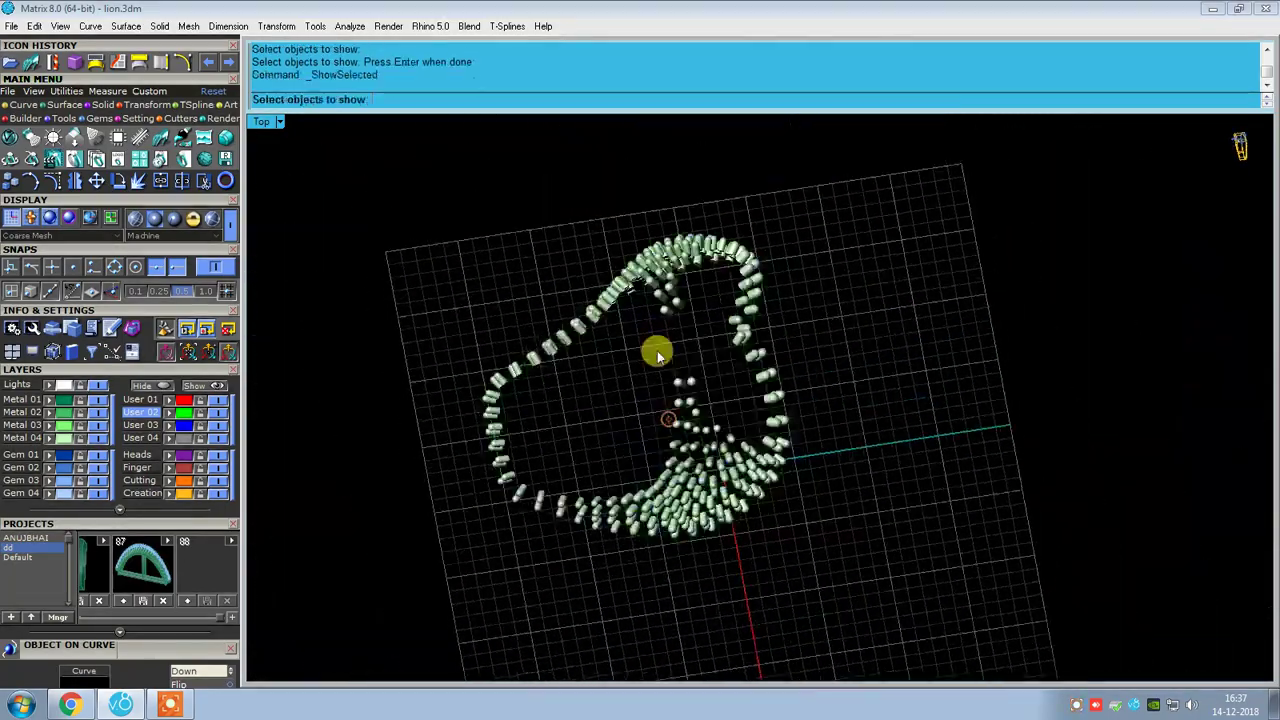
mouse_move(662, 300)
right_mouse_down()
mouse_move(708, 243)
mouse_move(757, 249)
mouse_move(857, 329)
right_mouse_up()
key("Return")
- Snap to Top then Front view and orbit to an angled view of the face
key("ctrl+F1")
key("ctrl+F2")
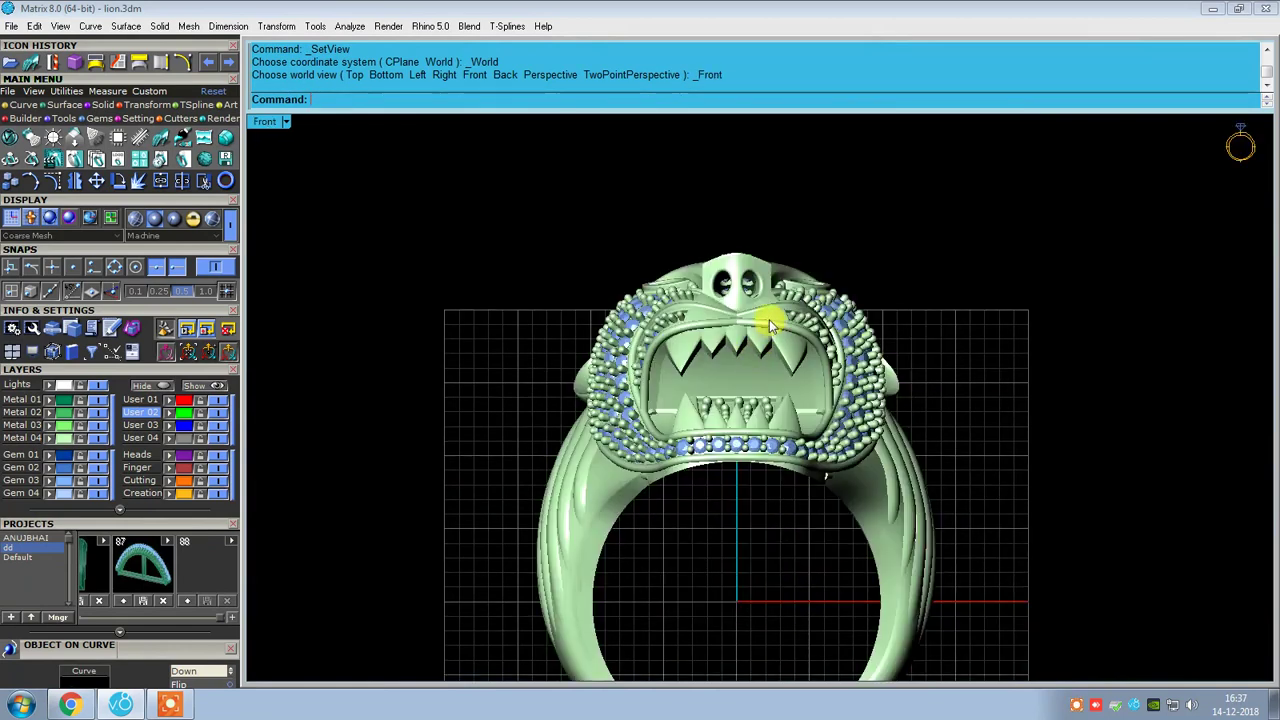
right_click_drag(769, 319, 757, 273)
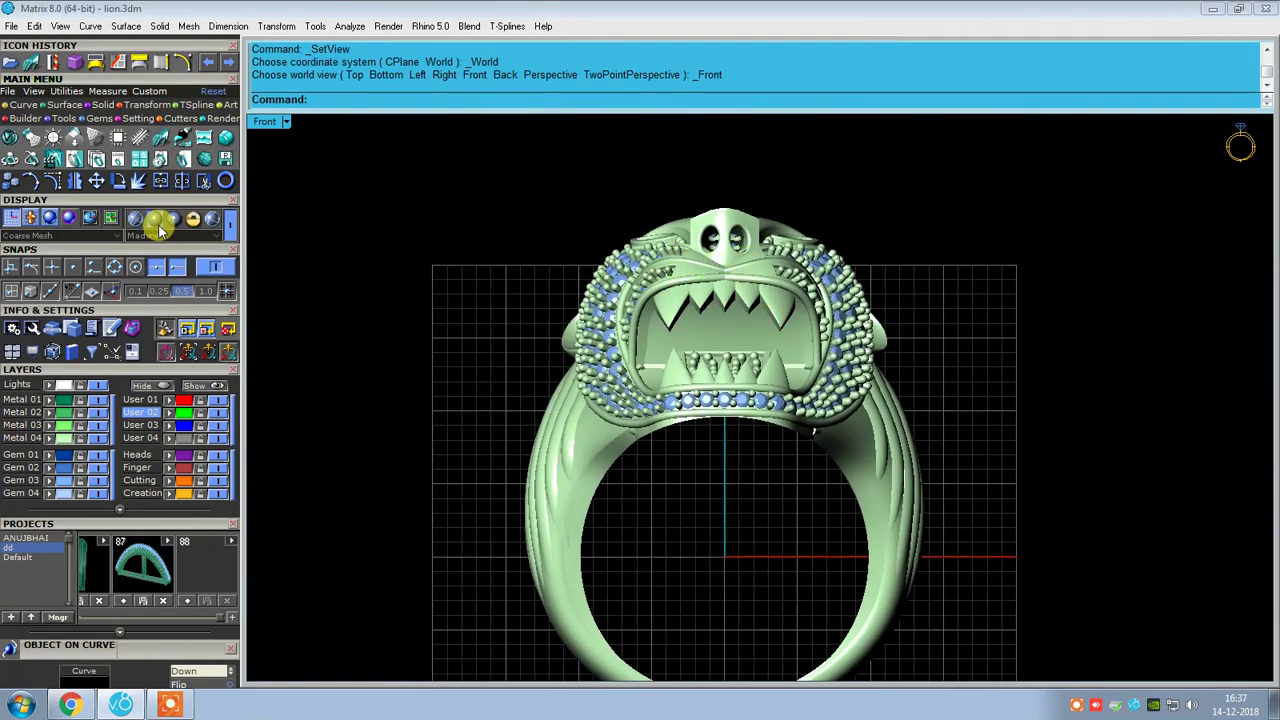
right_click_drag(823, 243, 751, 257)
- Toggle the ring to wireframe (w) and back to shaded (s), orbiting closer to the face
type("w")
key("Return")
scroll(749, 229, "up", 5)
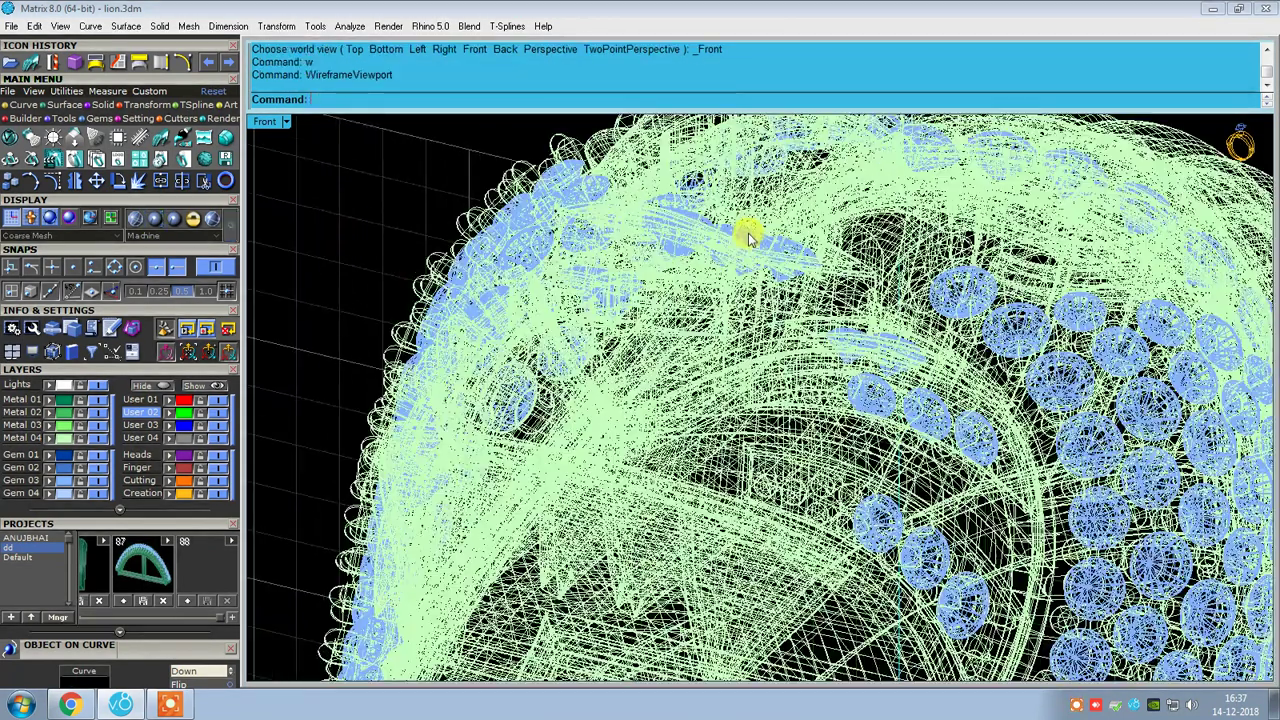
type("s")
key("Return")
mouse_move(609, 229)
right_mouse_down()
mouse_move(563, 171)
mouse_move(718, 318)
right_mouse_up()
- Apply Machine shading in Top view, then settle on the straight Front view
type("t")
key("Return")
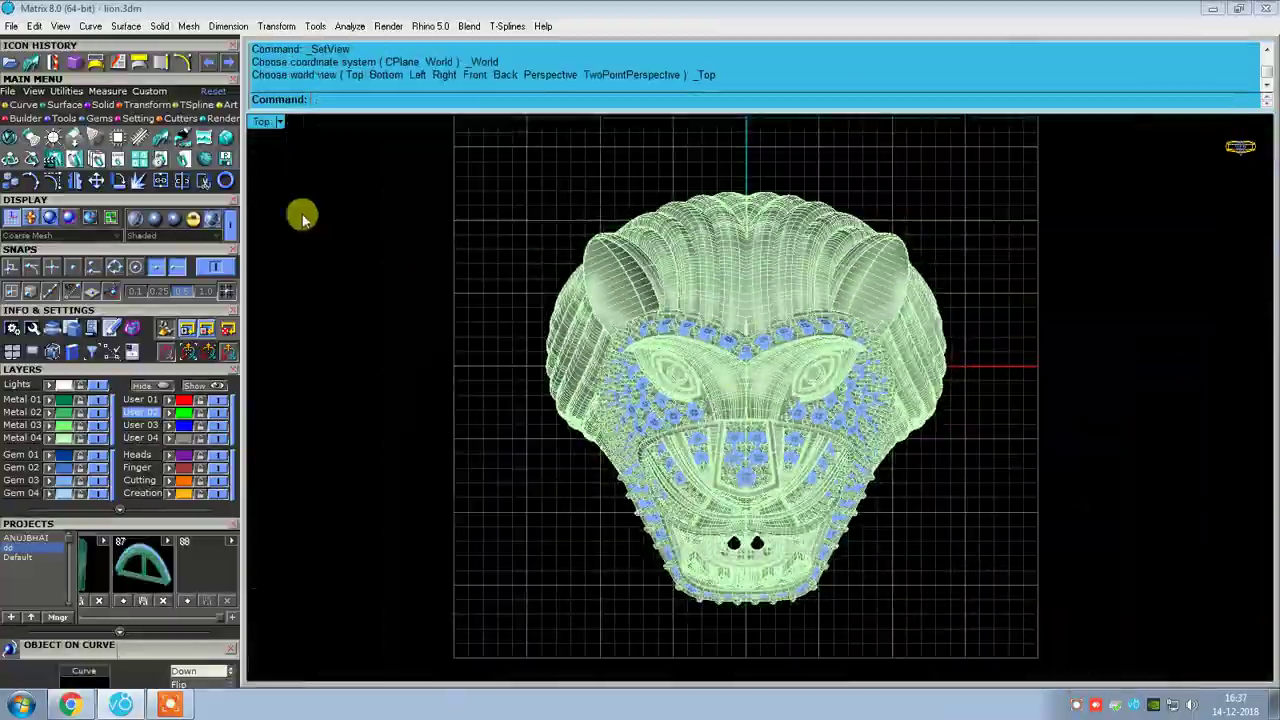
left_click(165, 220)
scroll(726, 374, "down", 2)
scroll(717, 388, "down", 1)
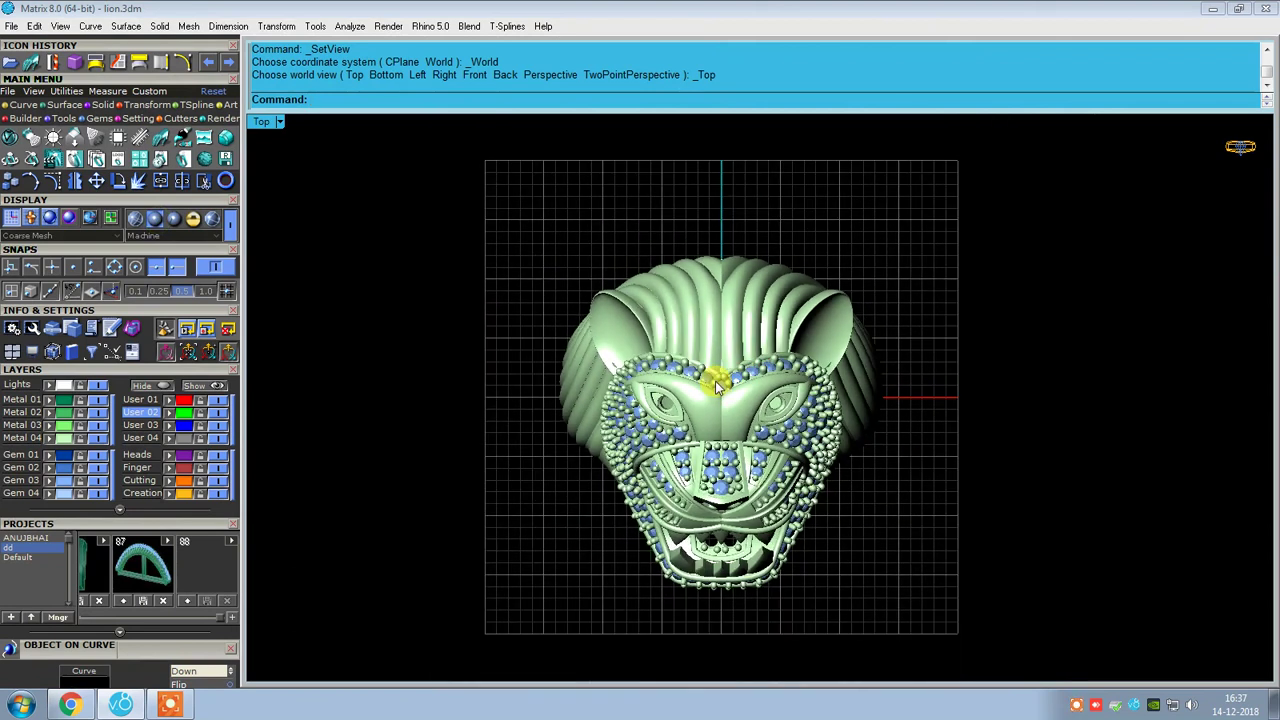
type("f")
key("Return")
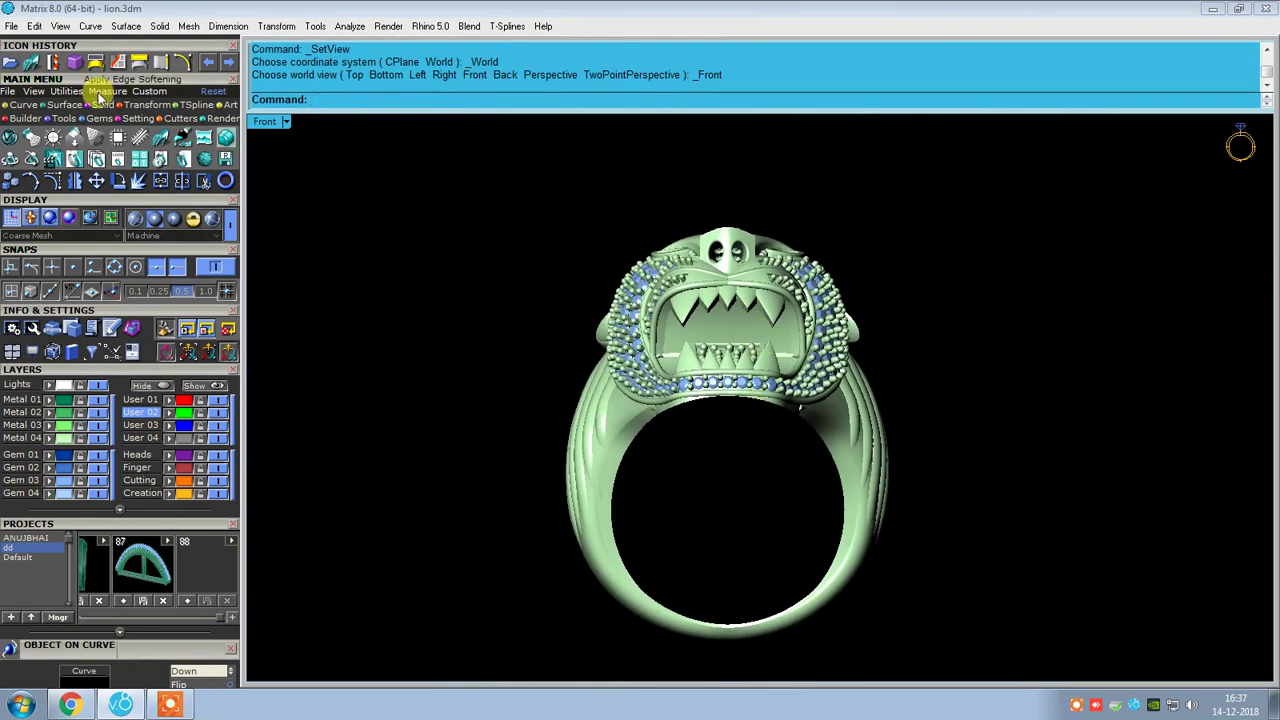
- Set the Document Properties background colour to white, then return to the Front view
left_click(10, 26)
left_click(87, 432)
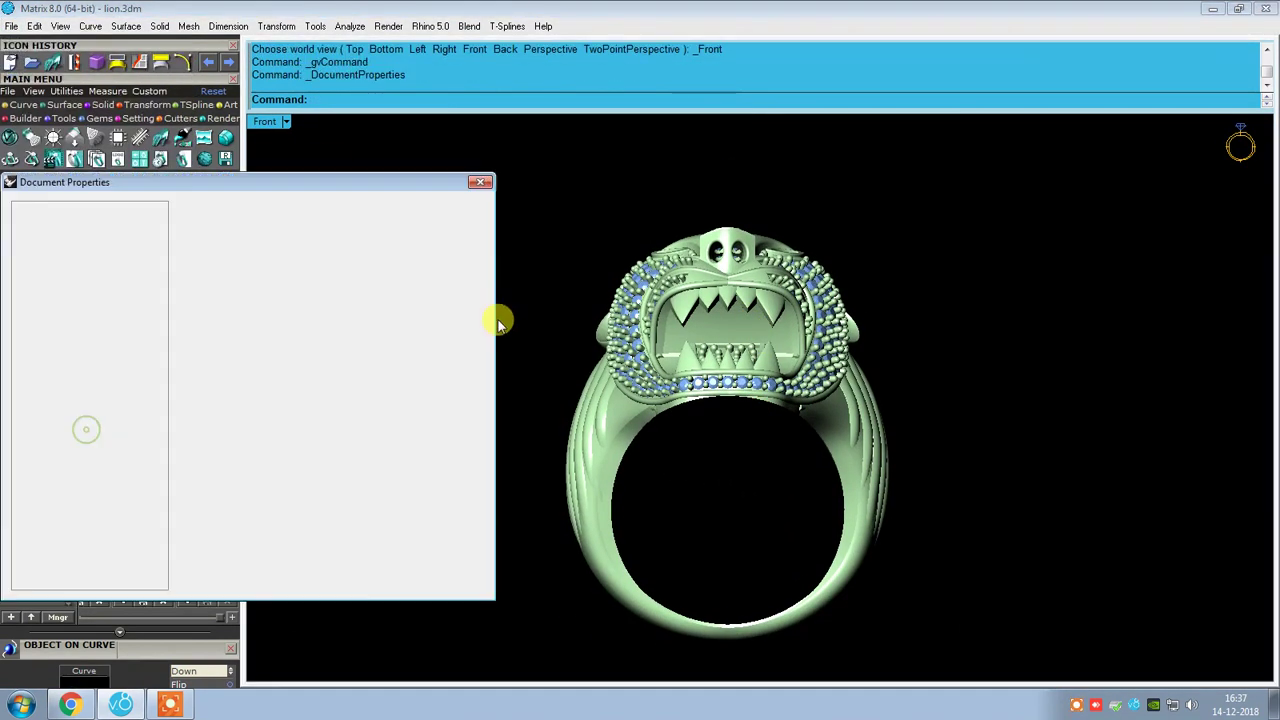
left_click(403, 231)
double_click(524, 272)
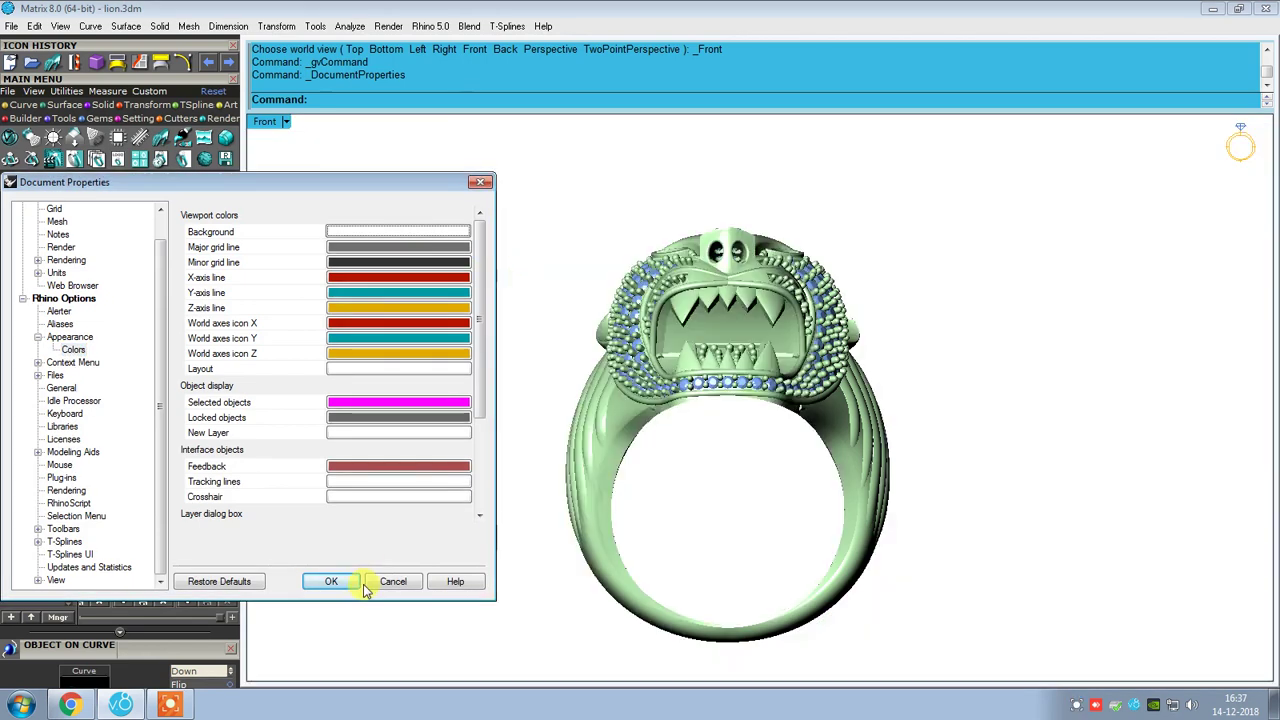
left_click(353, 582)
mouse_move(810, 237)
right_mouse_down()
mouse_move(794, 420)
mouse_move(623, 274)
mouse_move(600, 274)
mouse_move(768, 357)
mouse_move(751, 306)
mouse_move(714, 322)
mouse_move(751, 471)
mouse_move(818, 333)
mouse_move(783, 394)
mouse_move(989, 363)
mouse_move(894, 354)
mouse_move(930, 352)
mouse_move(889, 337)
mouse_move(946, 363)
mouse_move(880, 366)
mouse_move(790, 298)
mouse_move(737, 191)
mouse_move(737, 651)
mouse_move(780, 674)
mouse_move(705, 402)
mouse_move(1006, 471)
mouse_move(811, 366)
mouse_move(946, 400)
mouse_move(997, 434)
mouse_move(1020, 474)
mouse_move(957, 449)
mouse_move(857, 277)
mouse_move(857, 134)
mouse_move(897, 391)
right_mouse_up()
key("ctrl+F2")
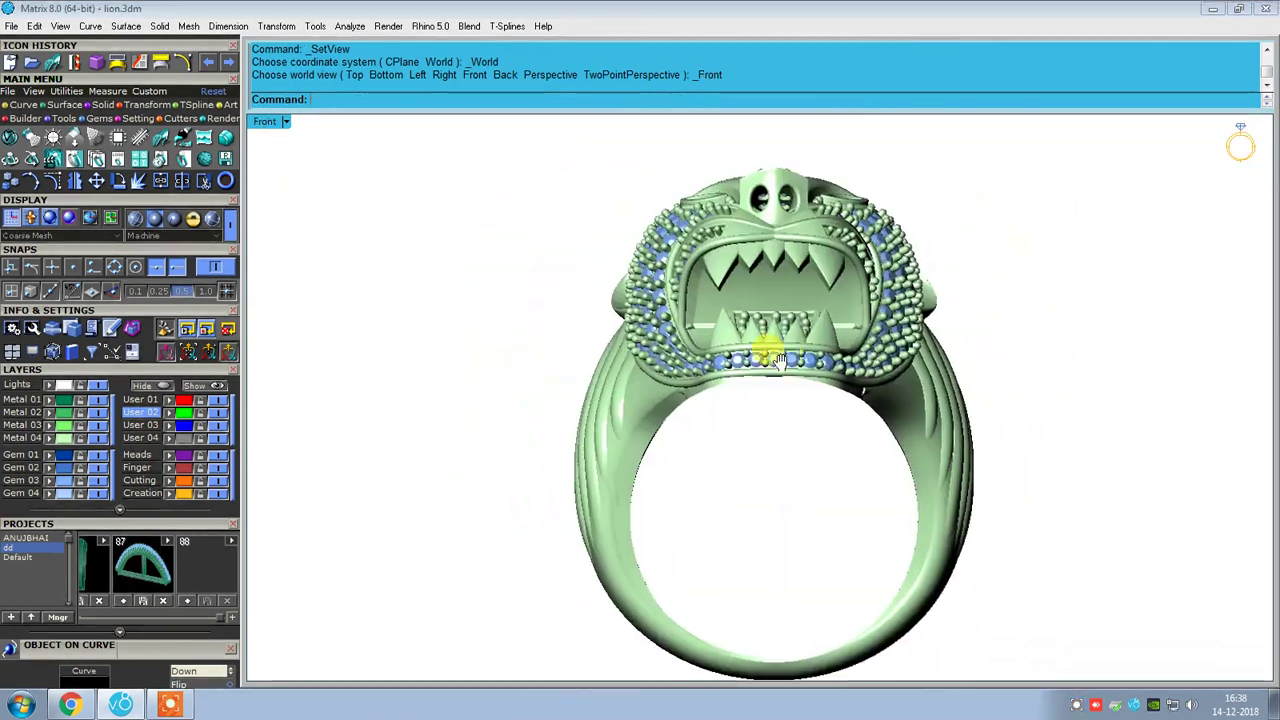
- Switch to Top then Right view and orbit to see the shank opening and eye
key("ctrl+F1")
key("ctrl+F3")
mouse_move(860, 455)
right_mouse_down()
mouse_move(800, 314)
mouse_move(677, 371)
mouse_move(666, 520)
mouse_move(805, 445)
mouse_move(1014, 386)
mouse_move(991, 257)
mouse_move(977, 305)
right_mouse_up()
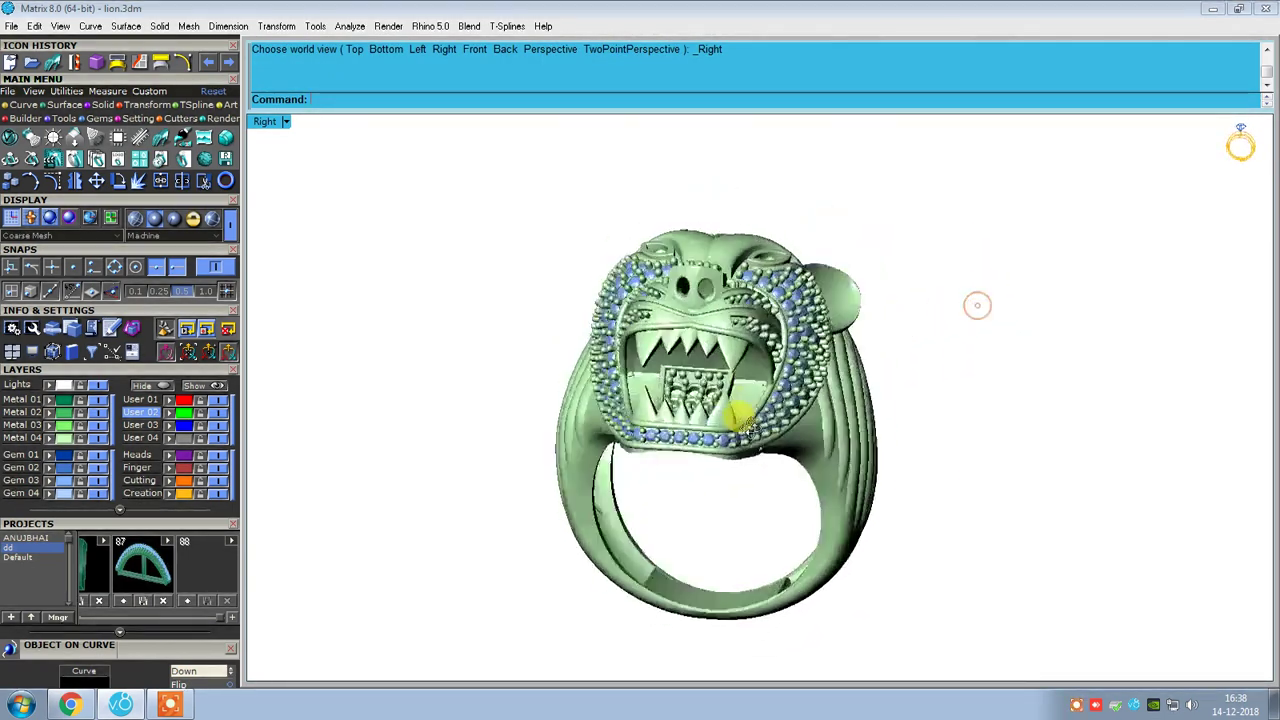
mouse_move(763, 527)
right_mouse_down()
mouse_move(560, 337)
mouse_move(480, 331)
mouse_move(354, 377)
mouse_move(360, 352)
mouse_move(663, 303)
mouse_move(751, 306)
mouse_move(765, 480)
mouse_move(774, 468)
mouse_move(750, 400)
mouse_move(810, 463)
mouse_move(728, 338)
mouse_move(871, 414)
mouse_move(846, 423)
mouse_move(620, 354)
mouse_move(671, 409)
right_mouse_up()
scroll(840, 430, "up", 5)
scroll(830, 450, "up", 3)
- Place an aligned dimension of about 1.49 across the eye opening, then load round gem sizes
type("s")
key("Return")
scroll(663, 510, "up", 3)
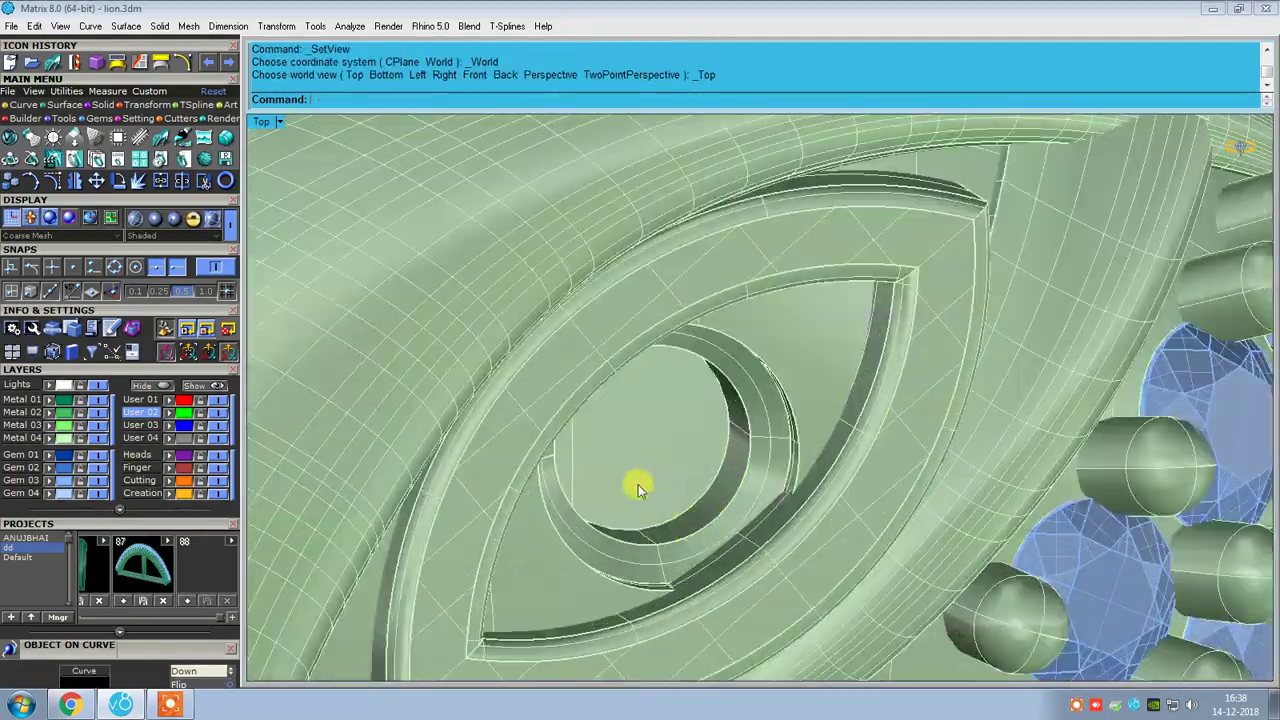
left_click(768, 366)
scroll(666, 354, "down", 3)
left_click(675, 360)
scroll(680, 366, "down", 3)
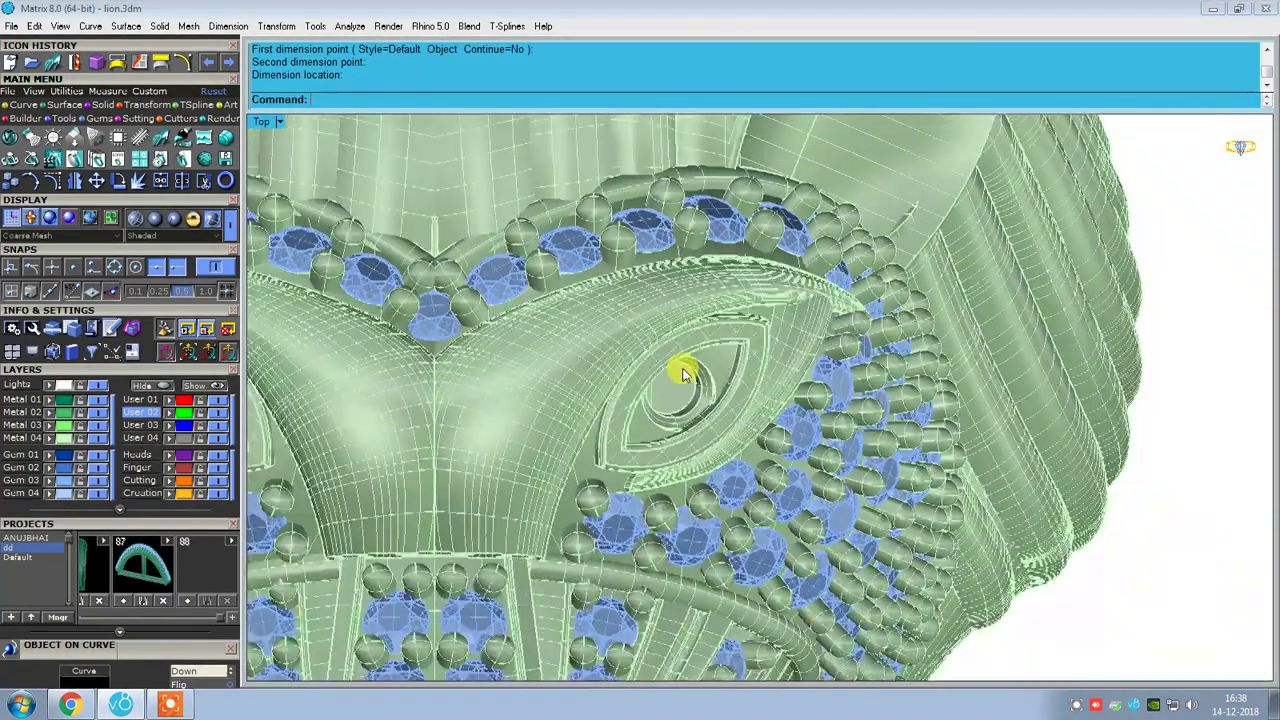
scroll(683, 371, "down", 3)
scroll(683, 371, "down", 3)
right_click_drag(754, 514, 654, 294)
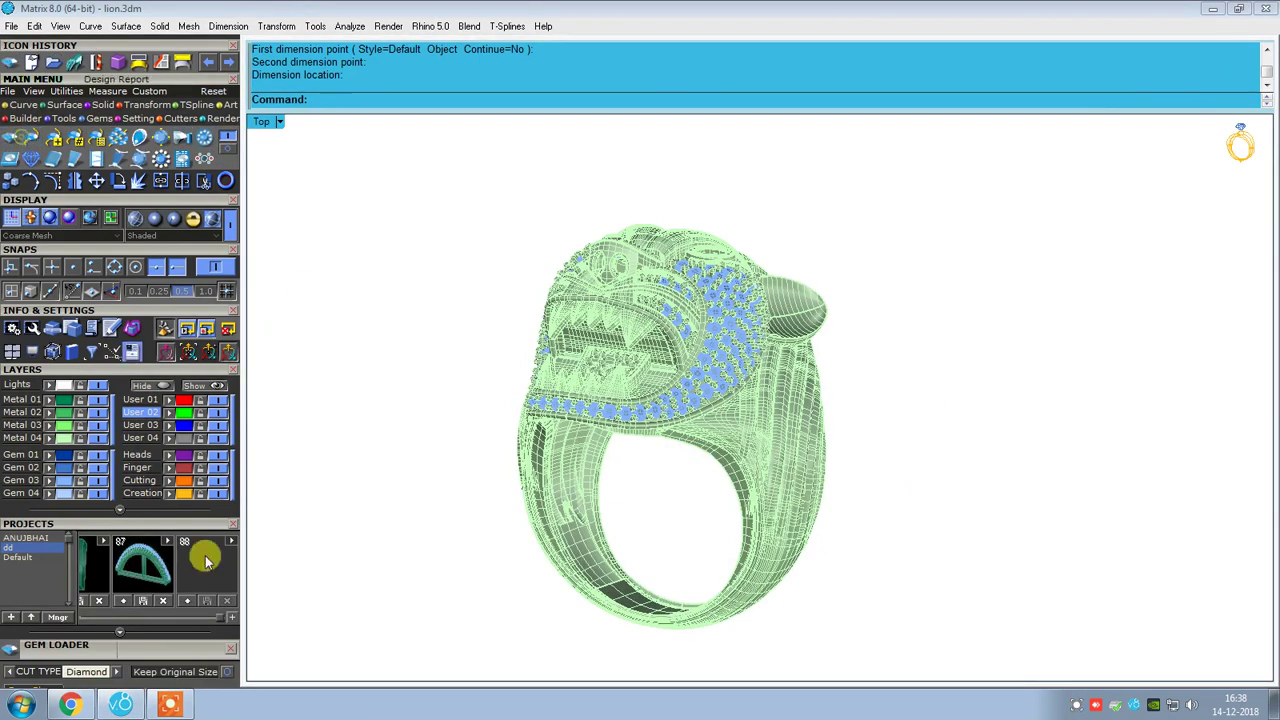
left_click(184, 650)
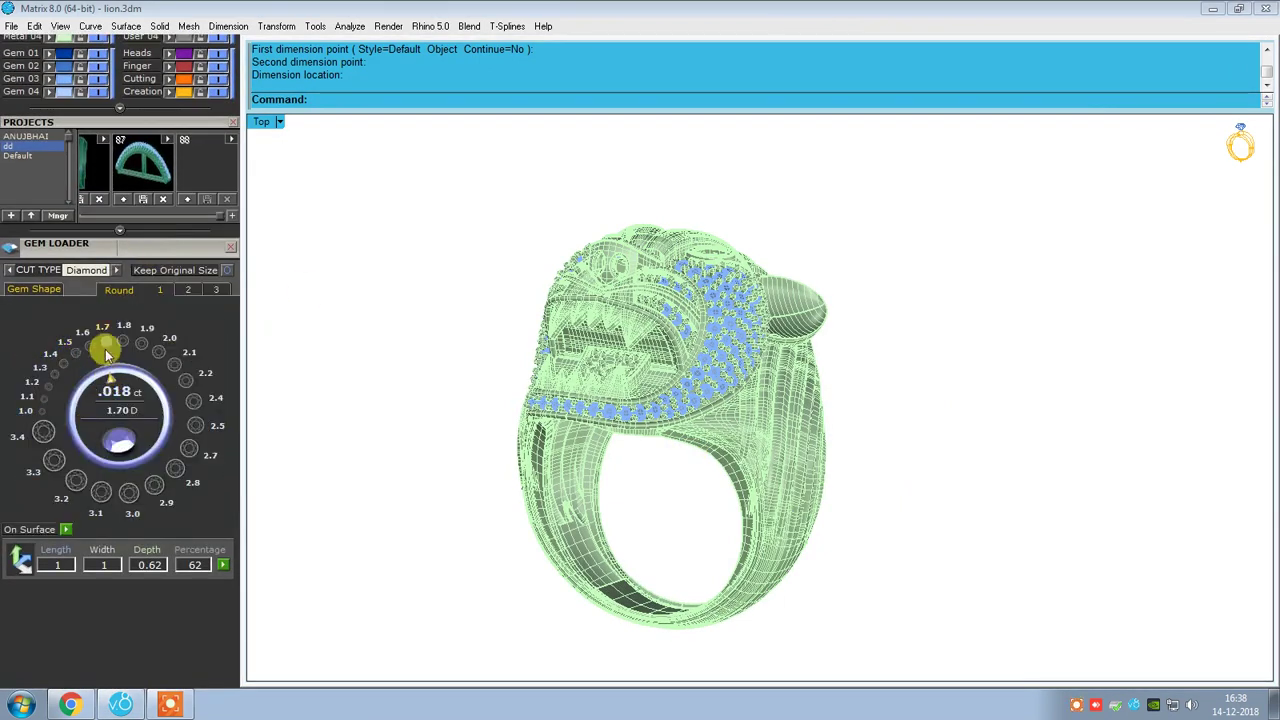
- Orbit to a three-quarter side view of the ring and switch to Plastic display
right_click_drag(660, 455, 614, 451)
scroll(614, 451, "up", 3)
scroll(614, 466, "up", 2)
scroll(618, 460, "down", 2)
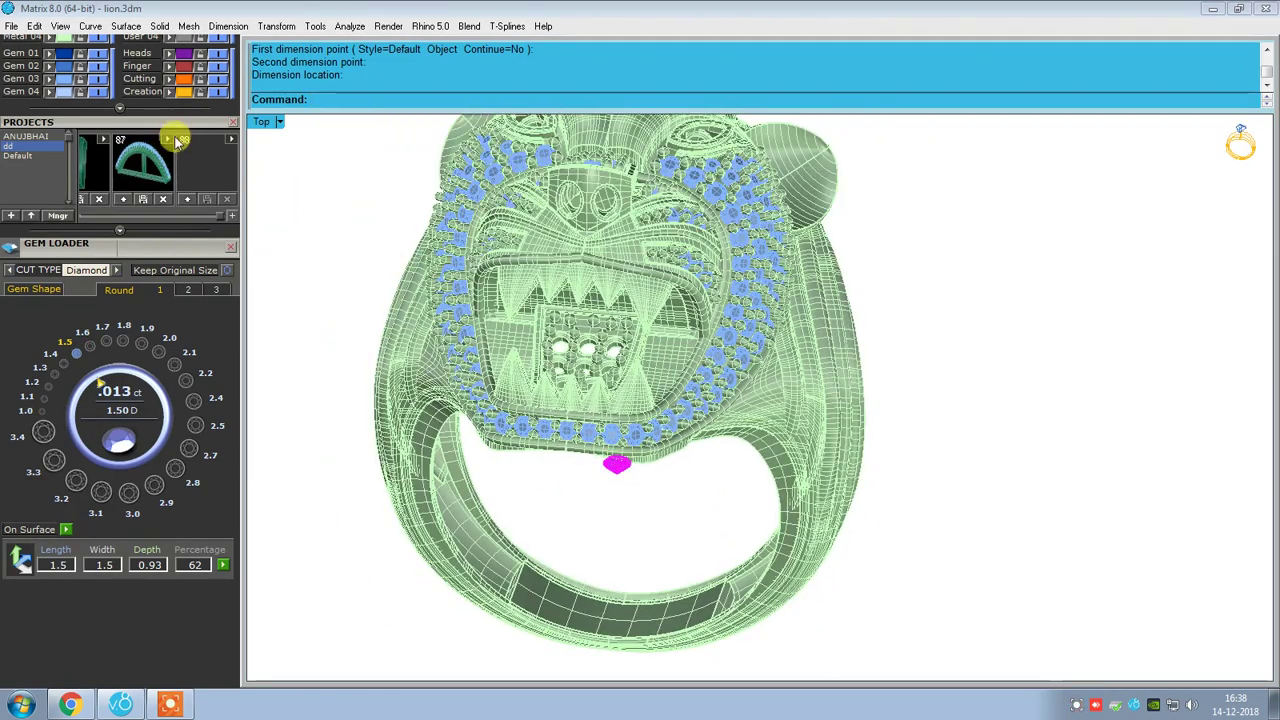
scroll(160, 300, "up", 2)
scroll(160, 280, "up", 3)
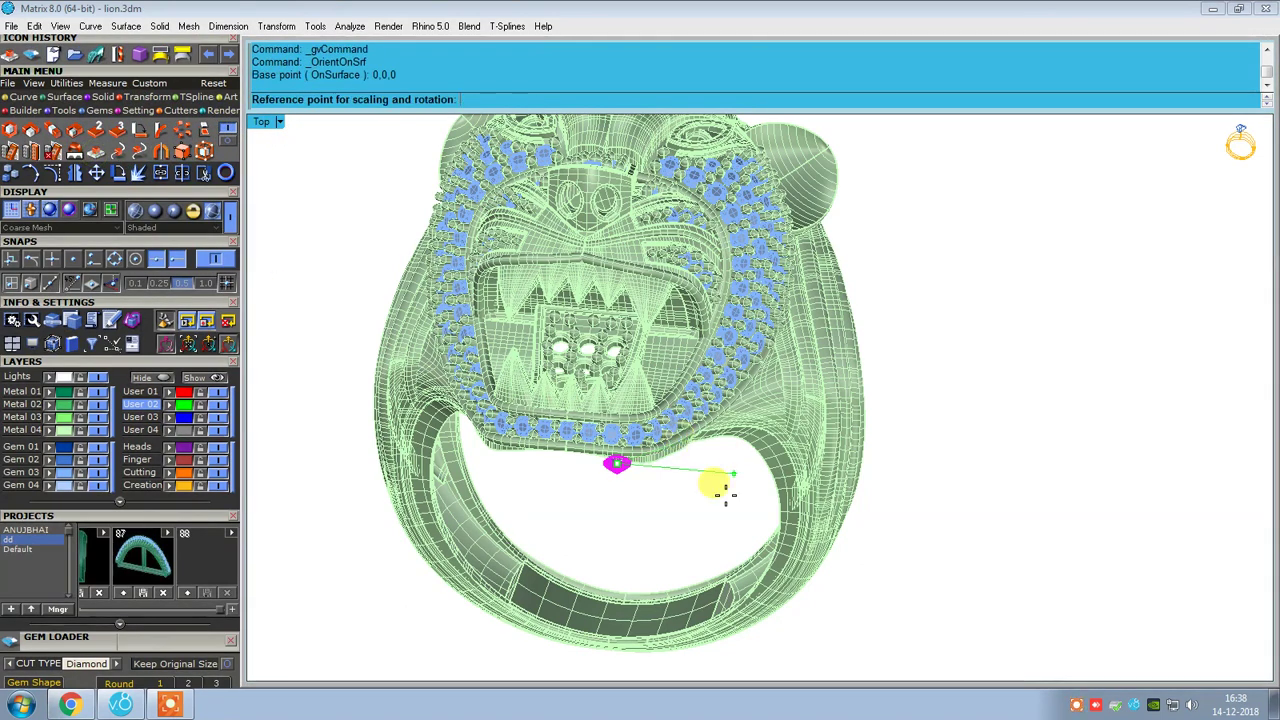
right_click_drag(726, 494, 652, 452)
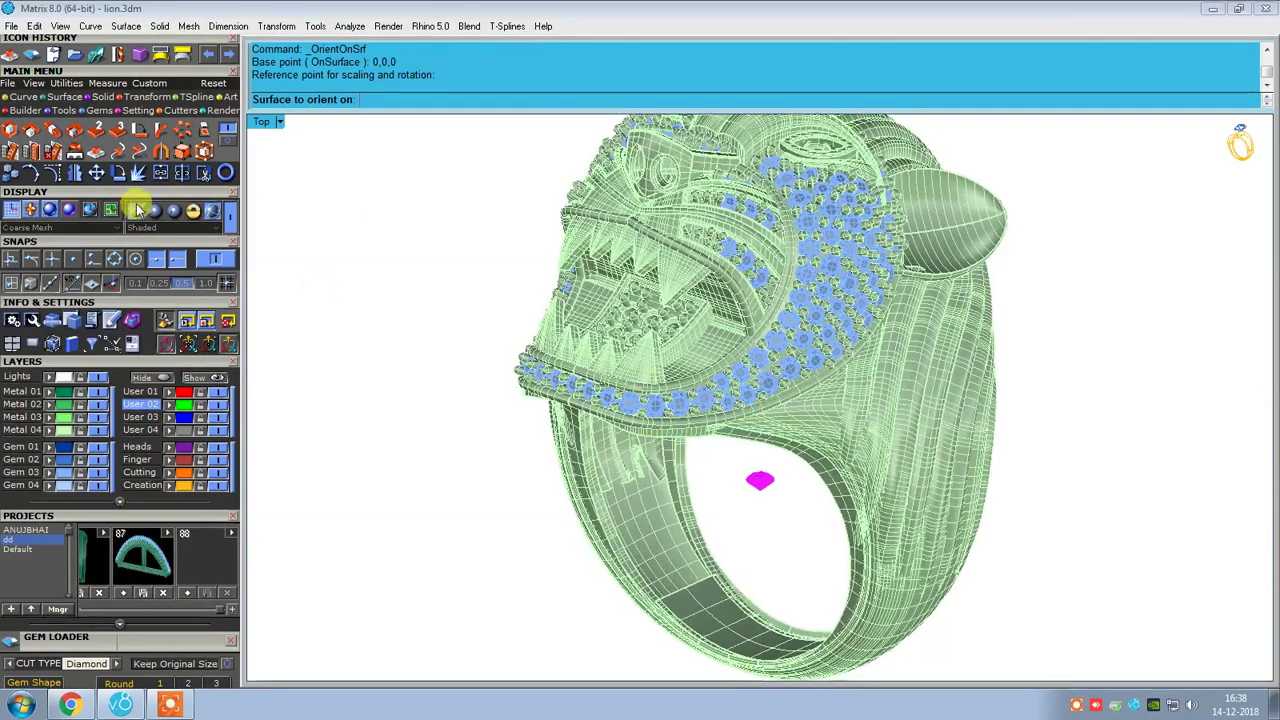
left_click(168, 214)
scroll(943, 214, "down", 3)
scroll(877, 208, "up", 5)
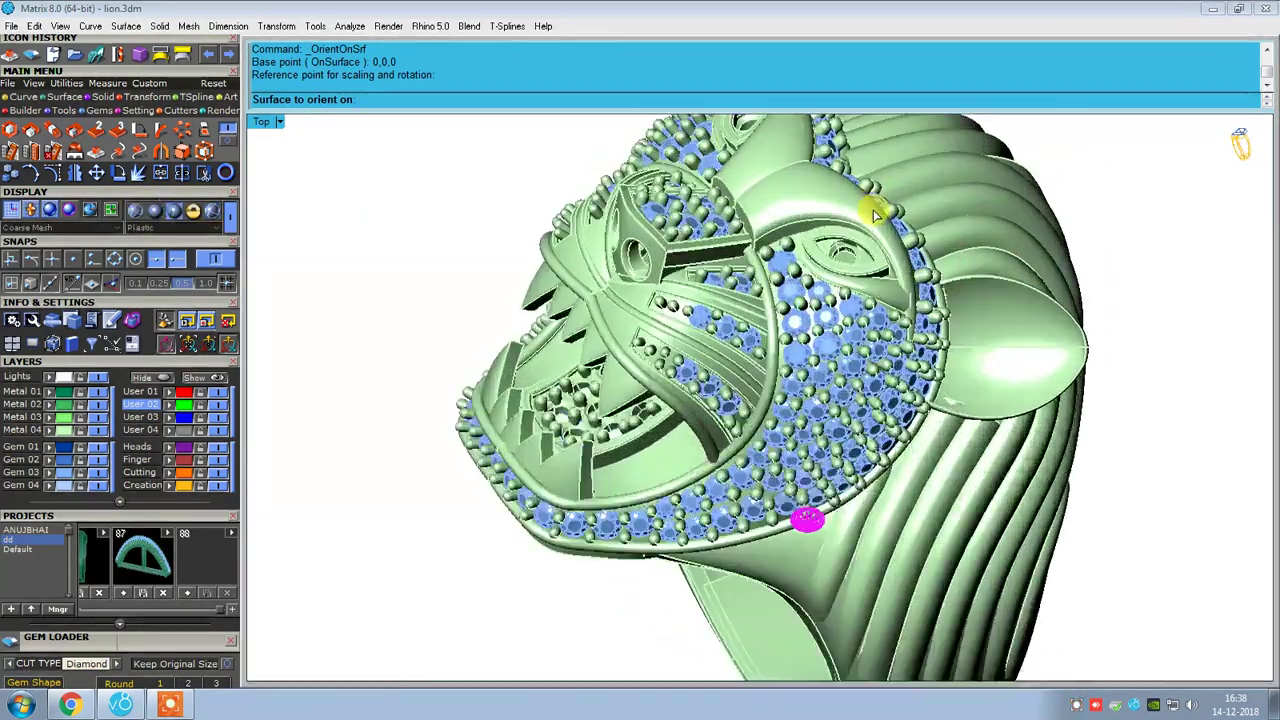
scroll(862, 315, "up", 4)
scroll(726, 290, "up", 3)
- Drop the round gem onto the lion's eye surface with Orient on Surface
left_click(733, 284)
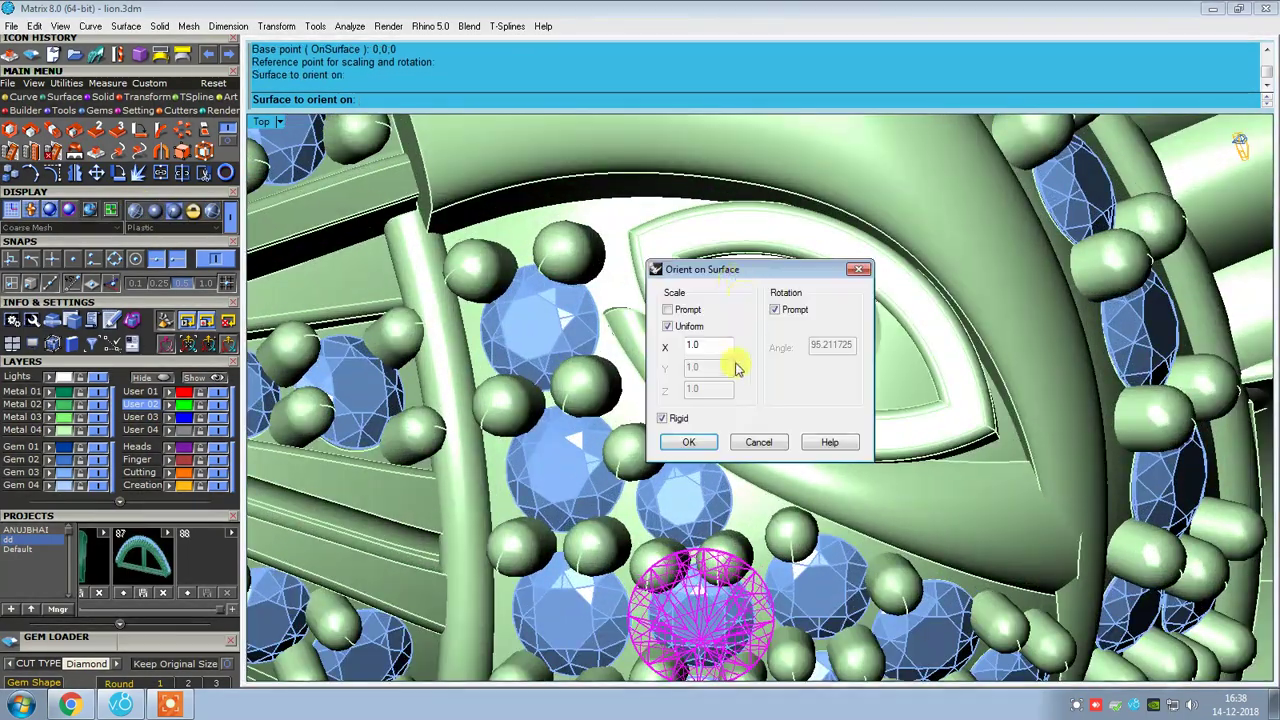
left_click(688, 442)
scroll(734, 265, "up", 3)
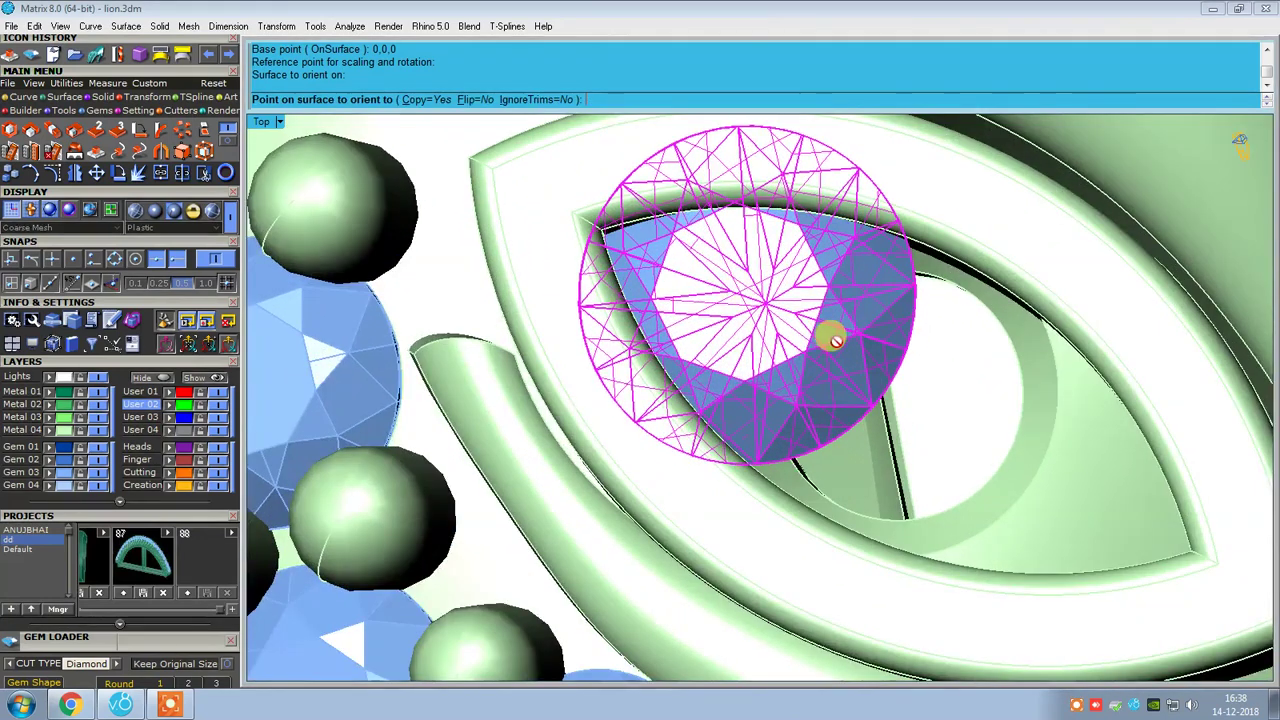
left_click(728, 280)
key("Return")
scroll(734, 280, "down", 3)
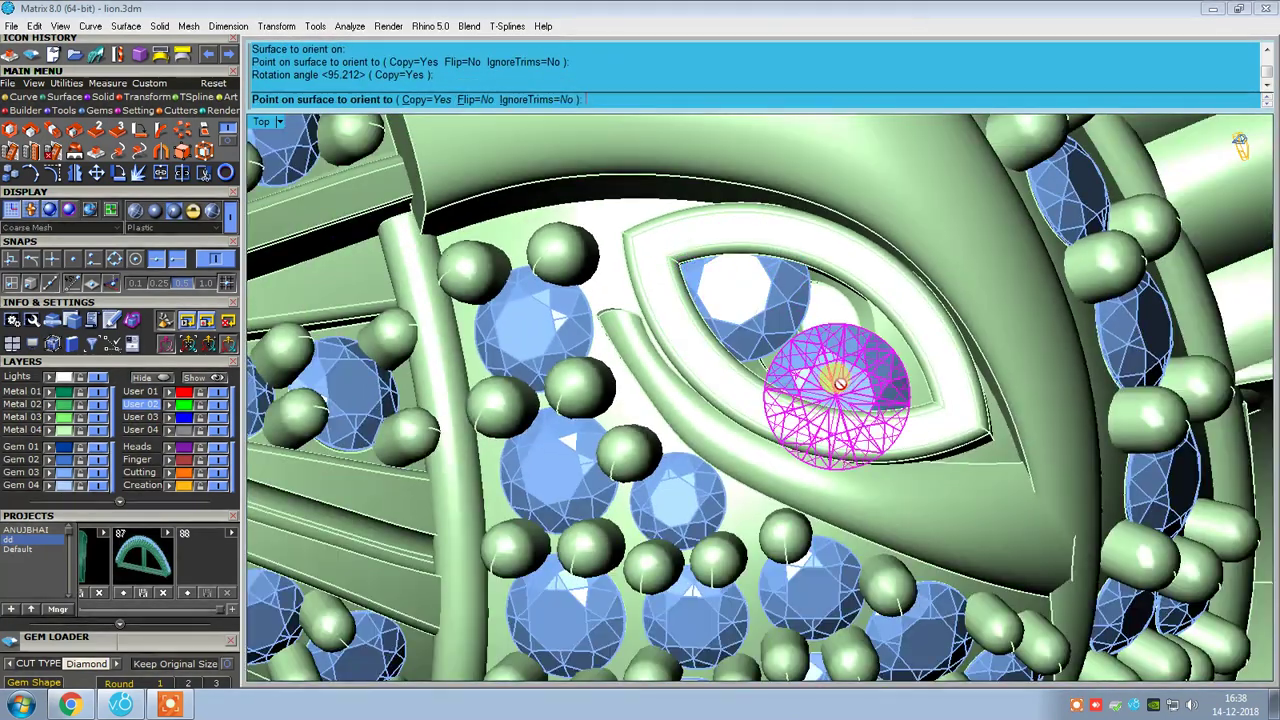
key("Return")
- Centre the 1.5 mm round diamond in the eye using the MSR gem positioner
key("F6")
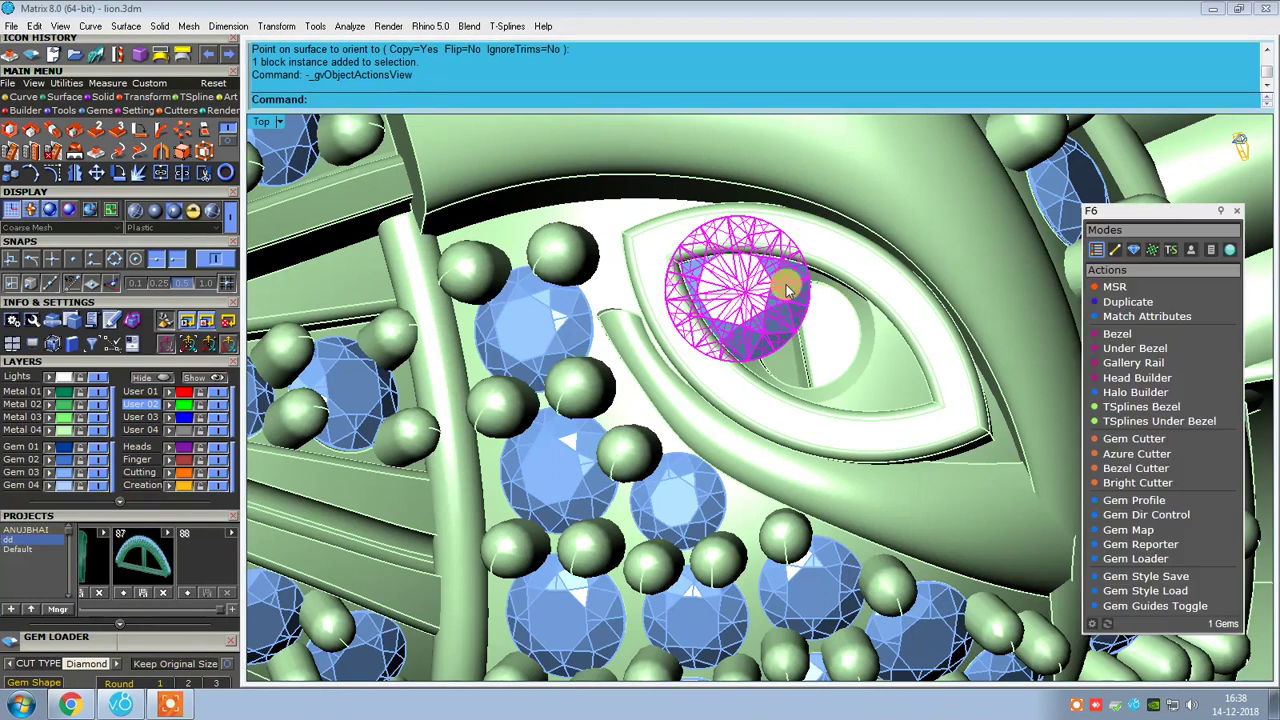
left_click(1114, 287)
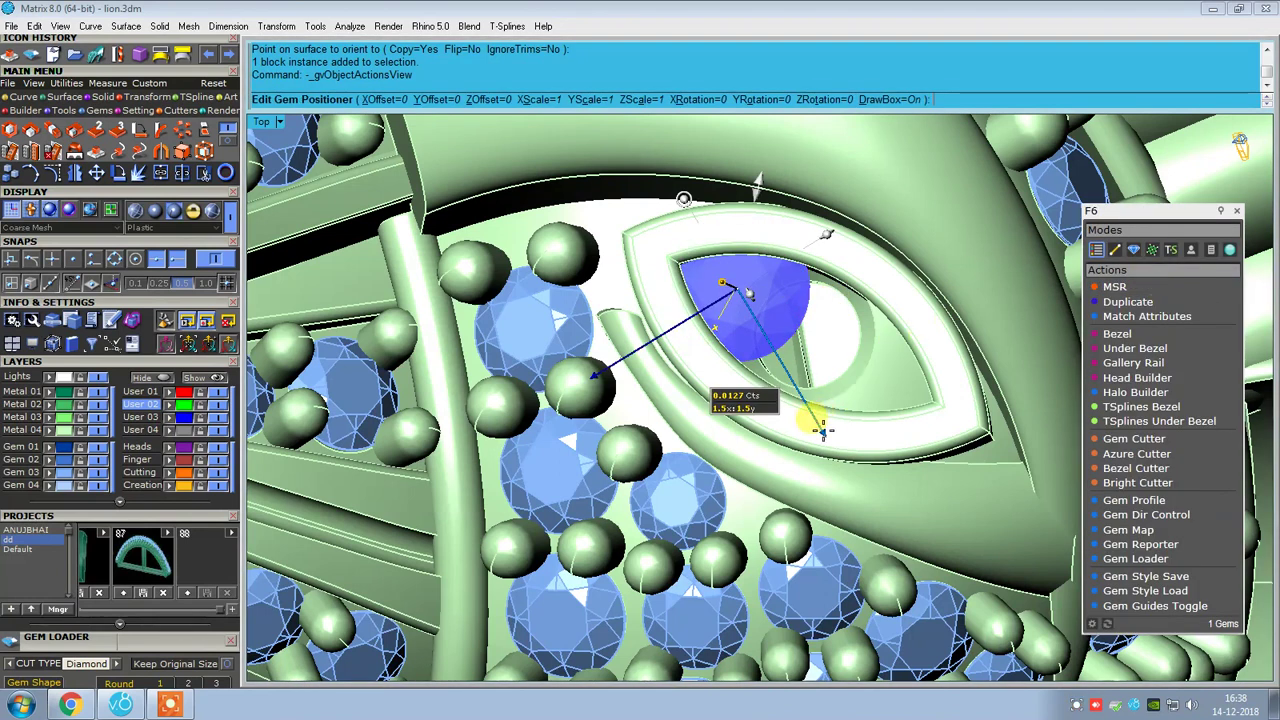
left_click_drag(766, 322, 791, 366)
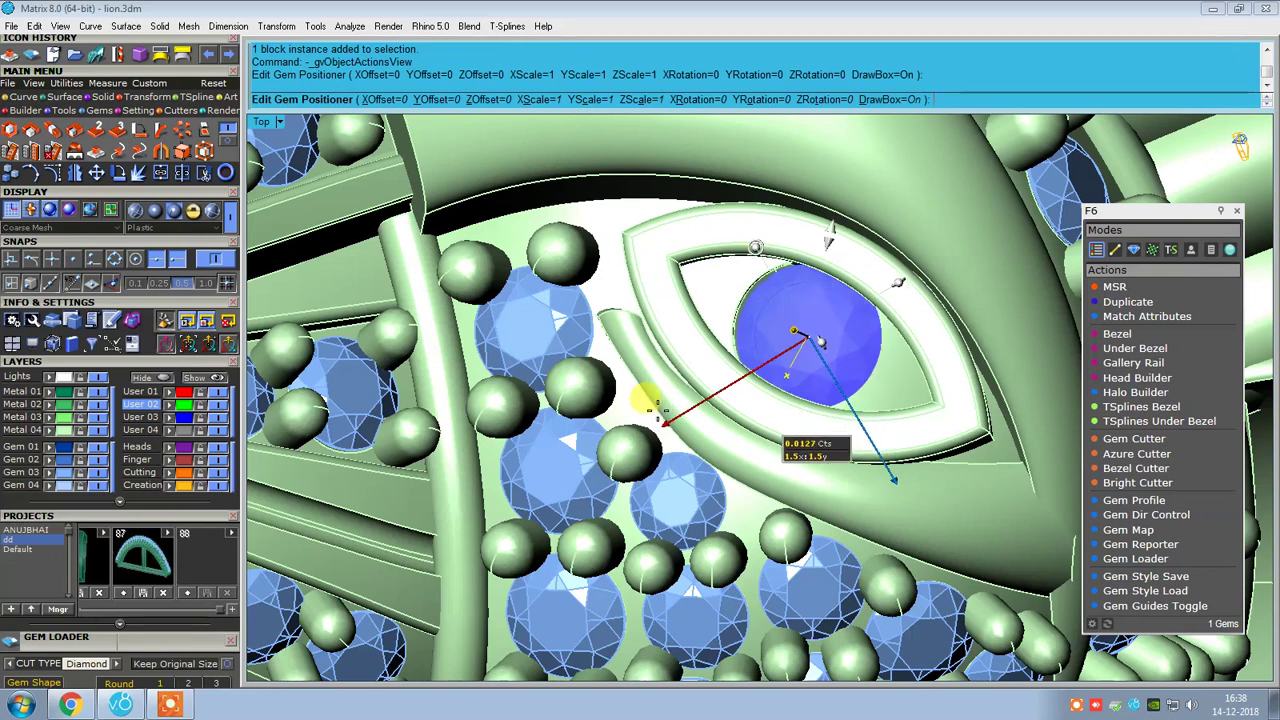
right_click(865, 463)
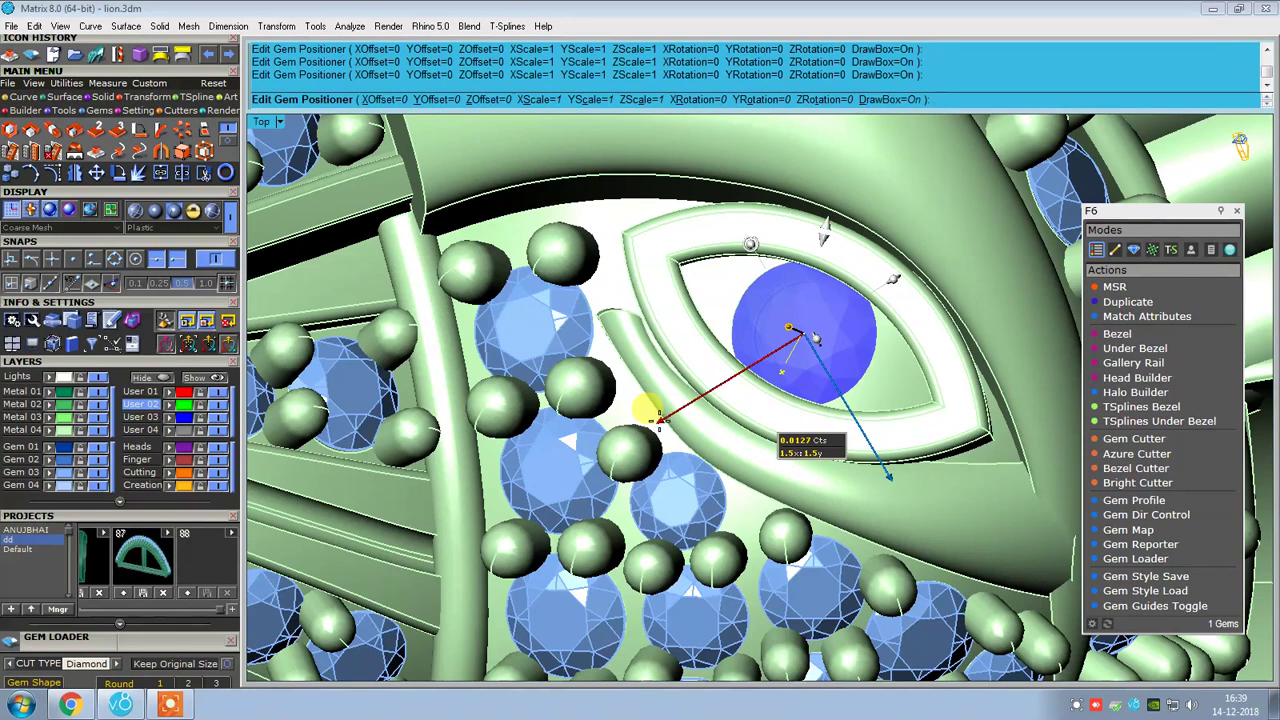
scroll(815, 338, "down", 5)
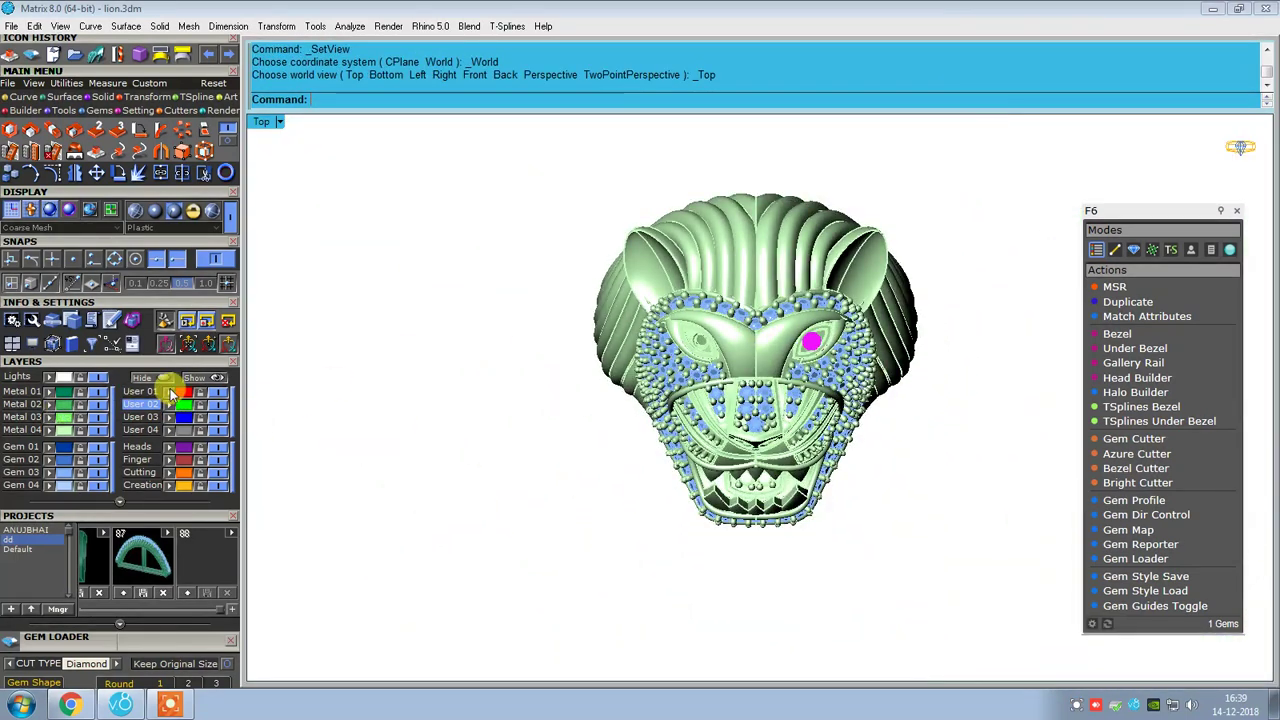
- Close the gem actions panel and orbit the ring to a three-quarter view
scroll(680, 320, "up", 2)
scroll(720, 230, "up", 1)
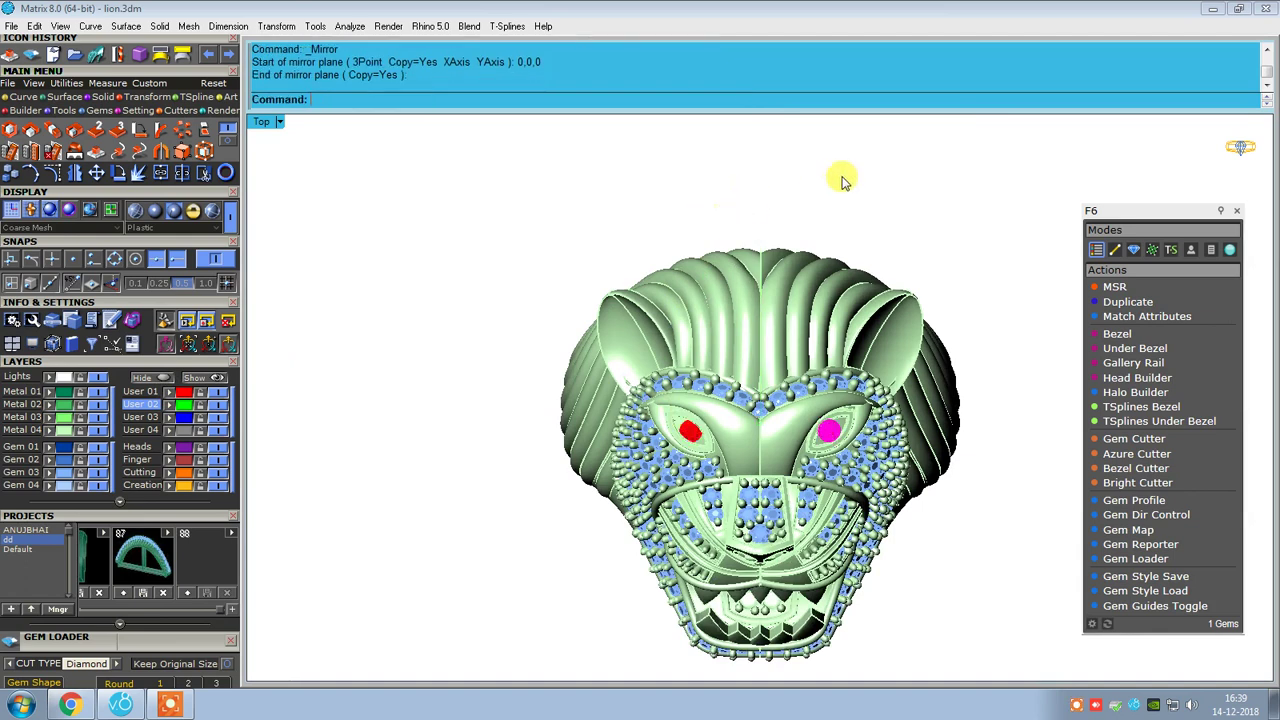
left_click(1233, 214)
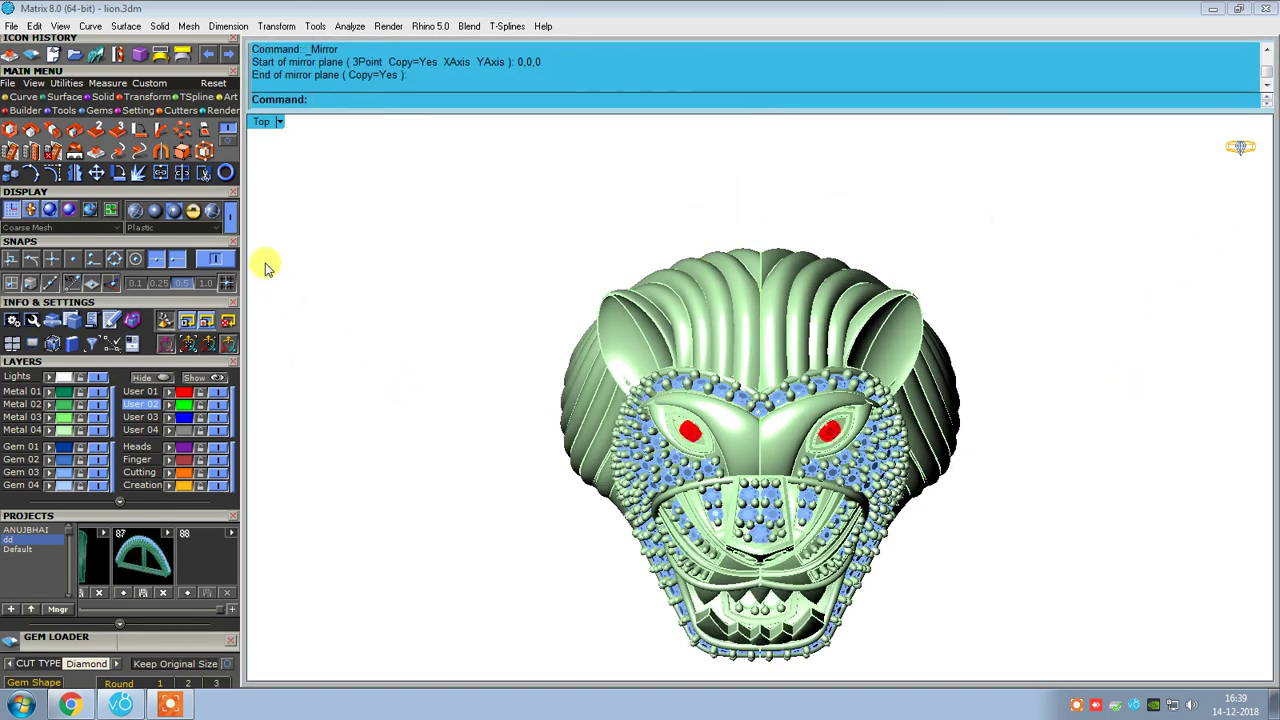
right_click_drag(777, 386, 785, 237)
- Set the ring to shaded Machine display and orbit to inspect inside the shank
type("s")
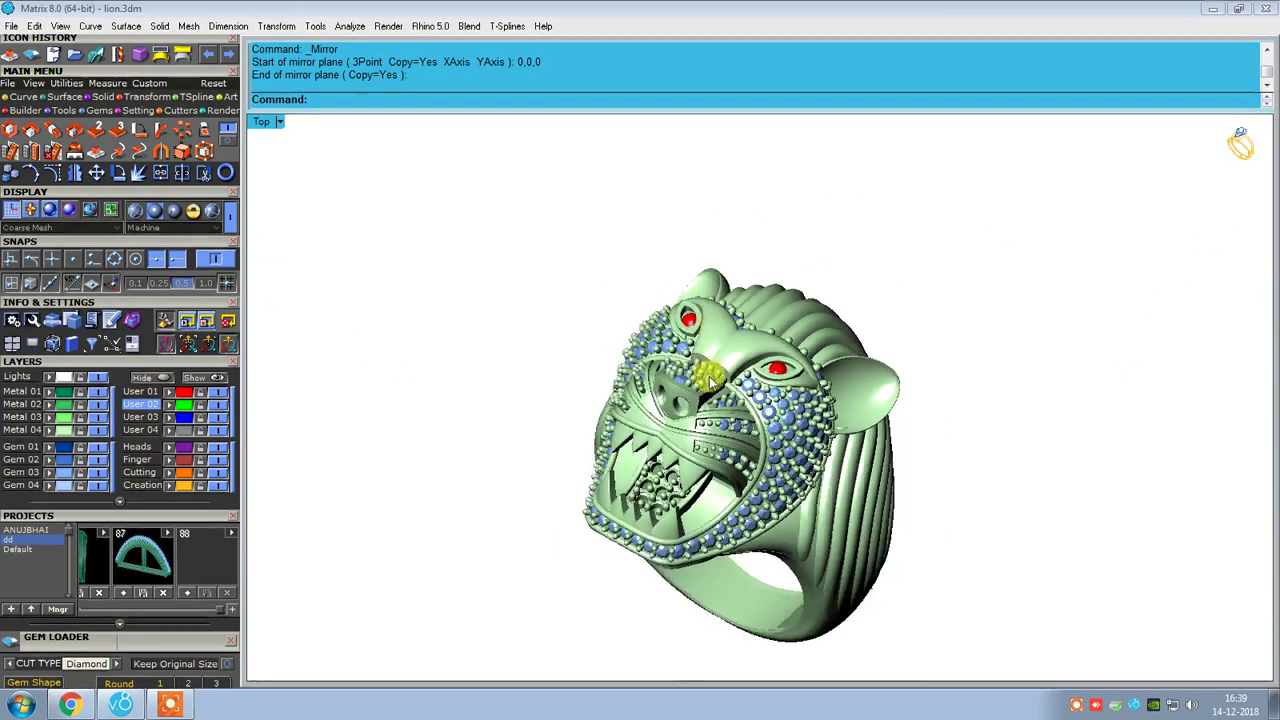
key("Return")
type("s")
key("Return")
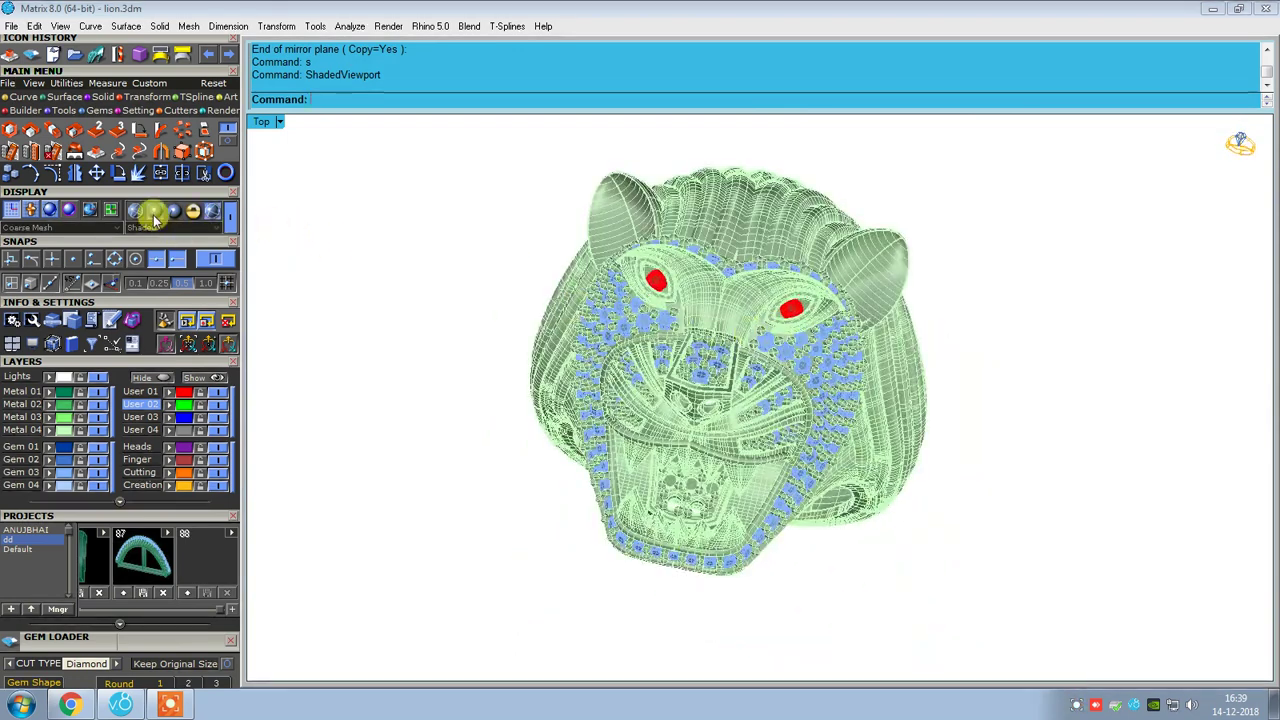
left_click(155, 213)
right_click_drag(780, 420, 675, 345)
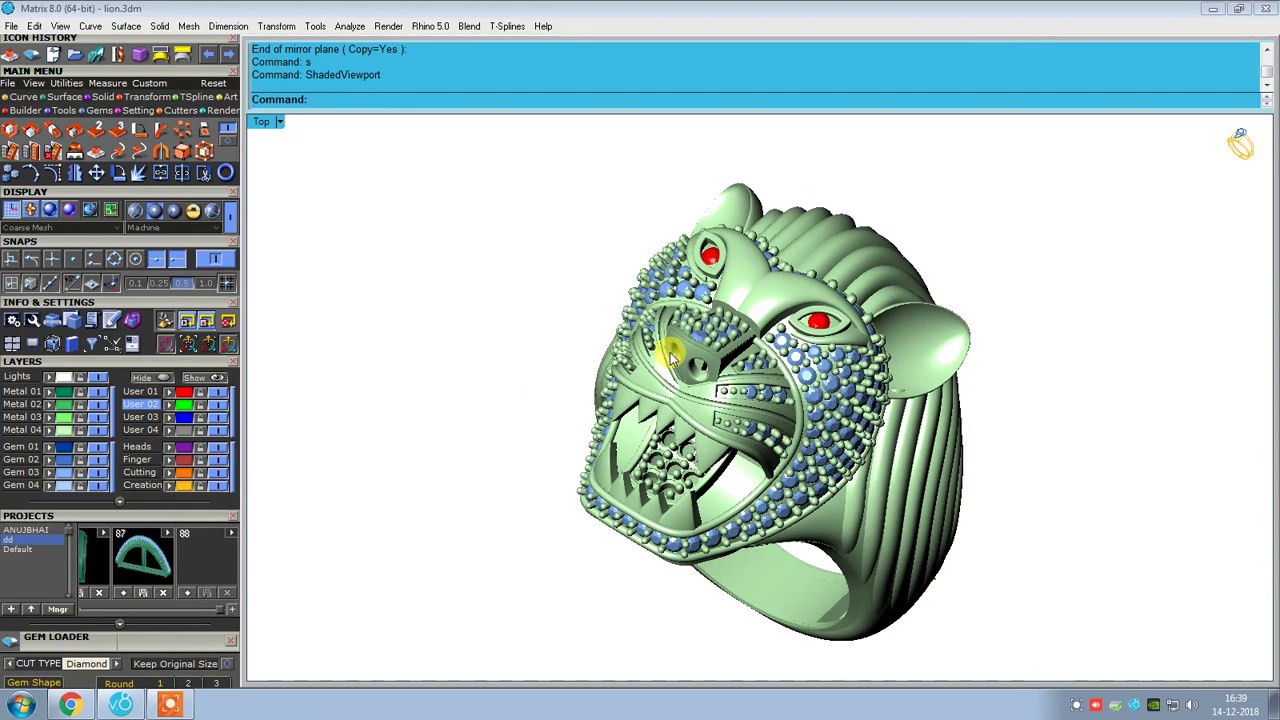
mouse_move(670, 352)
right_mouse_down()
mouse_move(825, 543)
mouse_move(843, 437)
mouse_move(843, 606)
mouse_move(785, 482)
mouse_move(735, 546)
right_mouse_up()
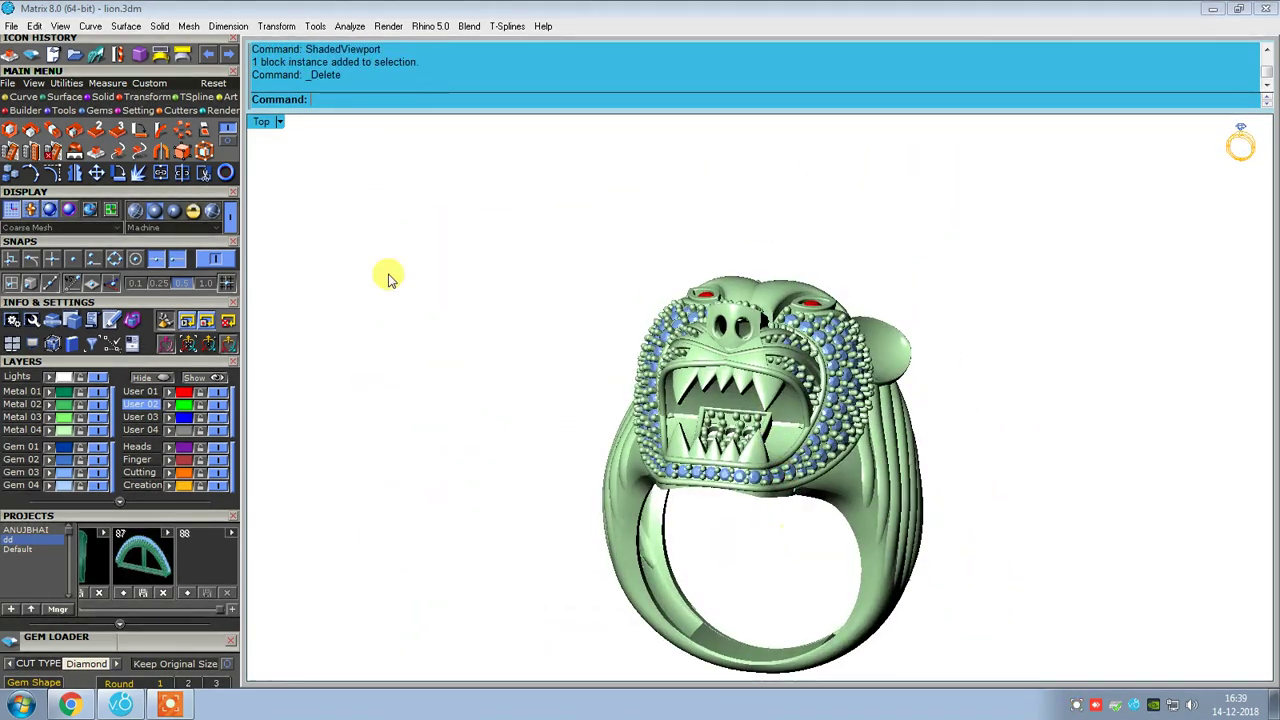
left_click(8, 131)
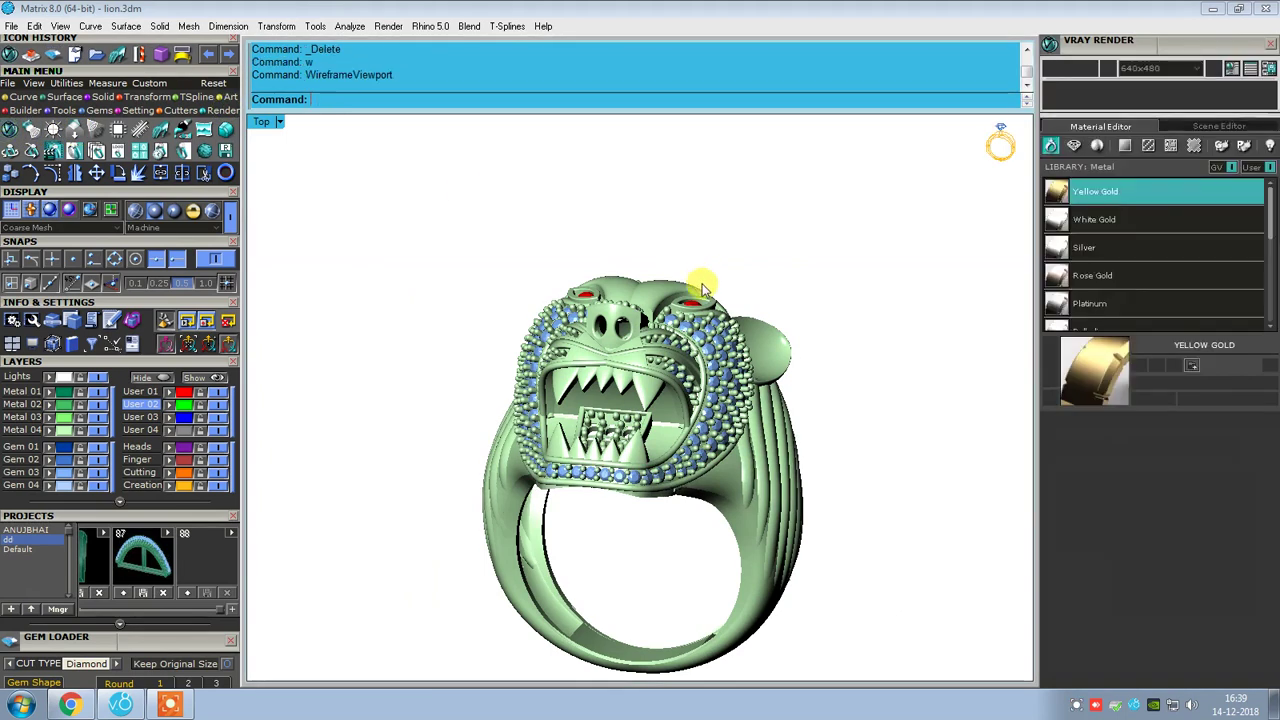
- Toggle the ring to wireframe and back to shaded display, facing it forward
type("w")
key("Return")
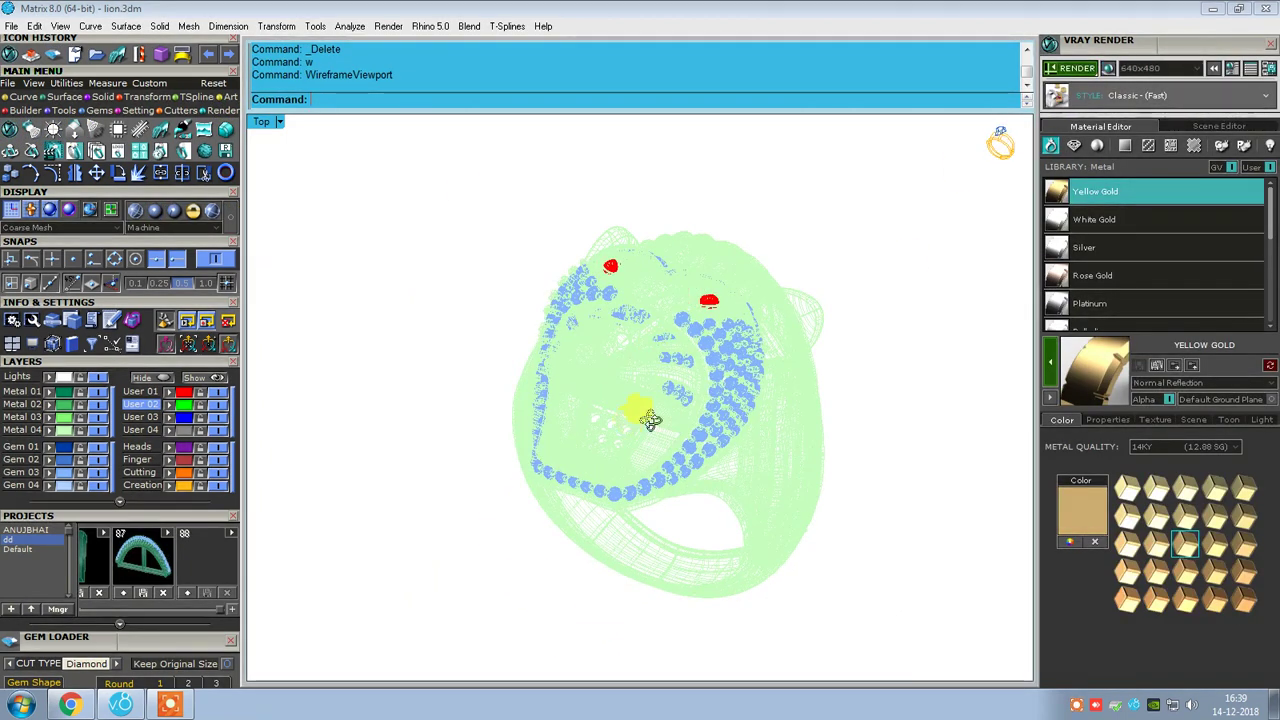
right_click_drag(629, 421, 640, 400)
type("s")
key("Return")
- Add the default ground plane under the ring, close the V-Ray panel, and view from the front
left_click(866, 471)
right_click_drag(866, 471, 563, 306)
scroll(563, 306, "down", 3)
scroll(625, 290, "up", 6)
scroll(625, 290, "down", 3)
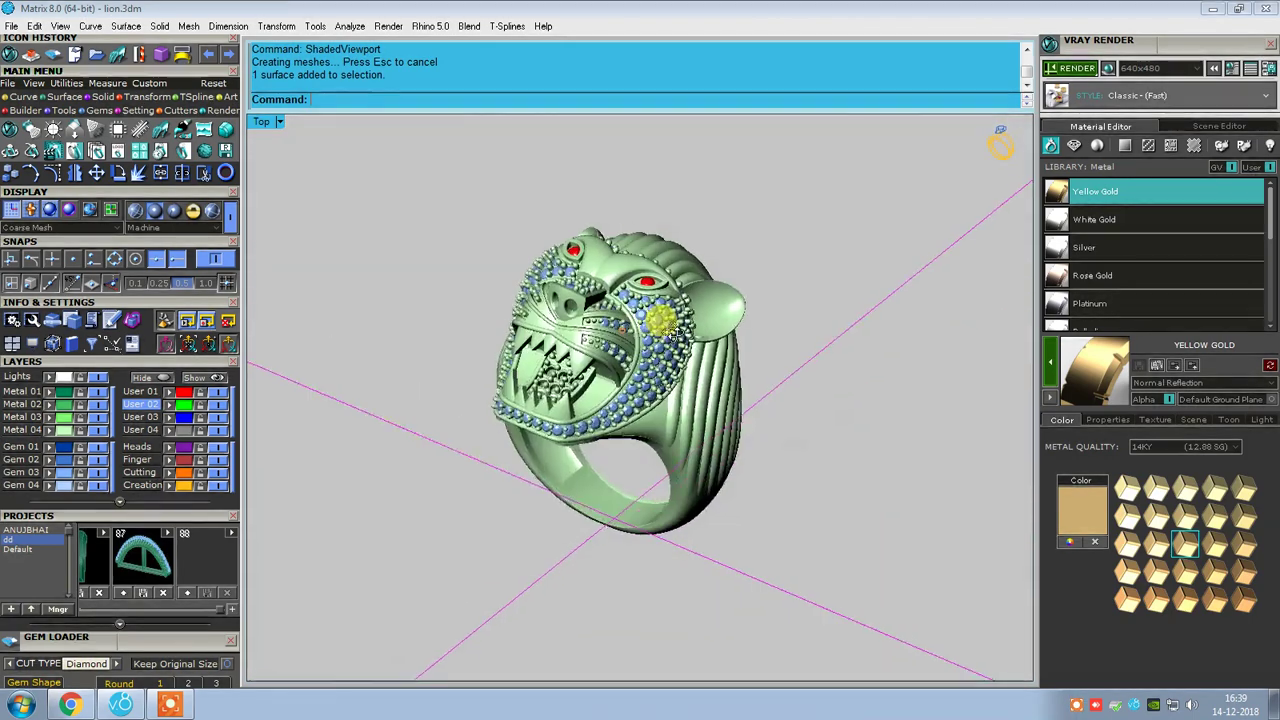
scroll(612, 480, "up", 3)
mouse_move(609, 509)
right_mouse_down()
mouse_move(609, 323)
mouse_move(712, 330)
mouse_move(685, 331)
right_mouse_up()
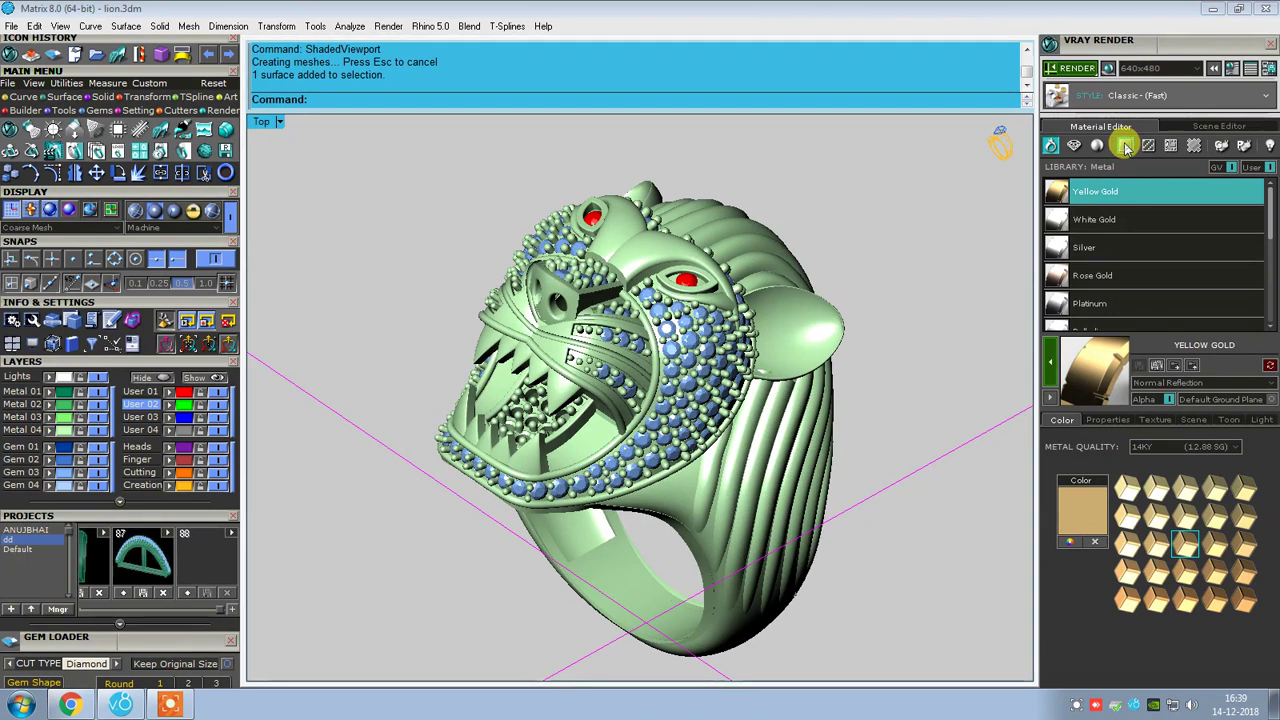
left_click(1270, 45)
mouse_move(749, 357)
right_mouse_down()
mouse_move(729, 371)
mouse_move(848, 375)
mouse_move(675, 374)
mouse_move(771, 320)
mouse_move(667, 376)
mouse_move(748, 348)
mouse_move(757, 380)
mouse_move(766, 357)
right_mouse_up()
key("ctrl+F2")
- Check the ring in Right view, turning it to show the lion face, then Top view
key("ctrl+F3")
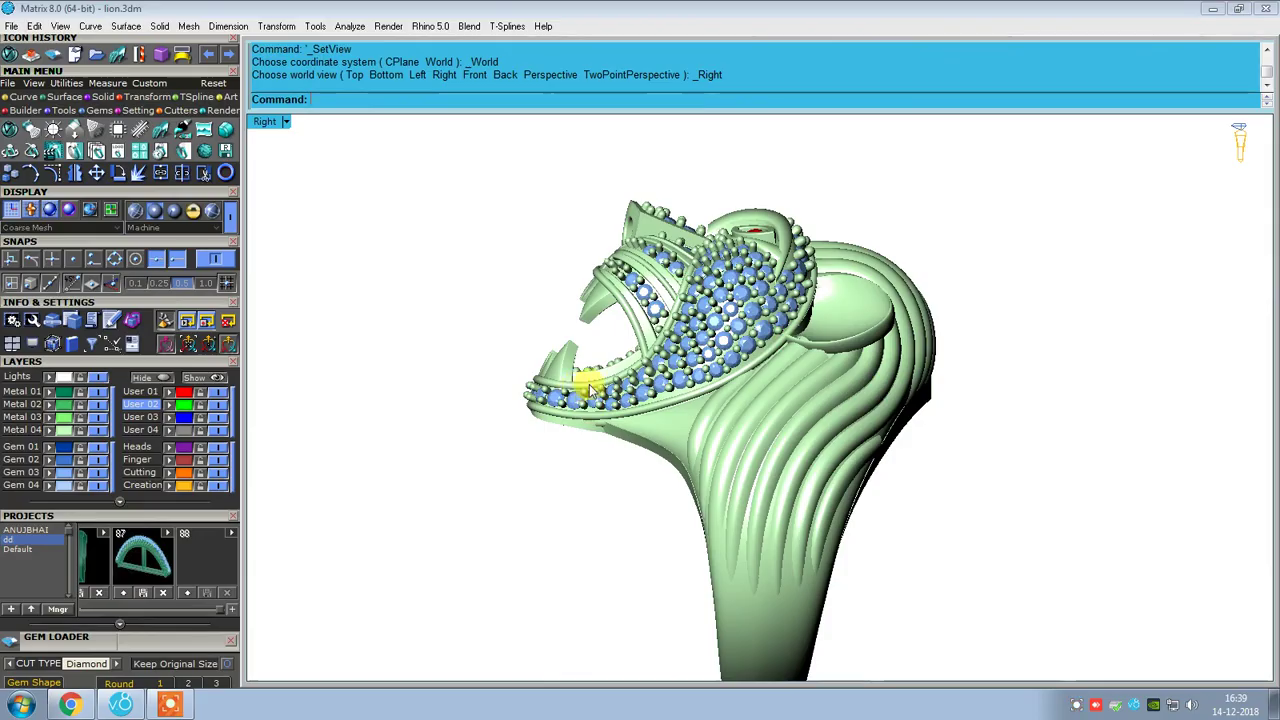
scroll(600, 380, "up", 5)
right_click_drag(643, 366, 780, 371)
scroll(785, 300, "down", 10)
scroll(785, 385, "up", 10)
scroll(700, 520, "down", 3)
key("ctrl+F1")
- Orbit through oblique, three-quarter and side views, then restore the four-viewport layout
mouse_move(858, 435)
right_mouse_down()
mouse_move(646, 163)
mouse_move(594, 151)
mouse_move(743, 157)
mouse_move(780, 194)
mouse_move(790, 318)
mouse_move(823, 194)
mouse_move(777, 371)
mouse_move(813, 350)
right_mouse_up()
mouse_move(808, 484)
right_mouse_down()
mouse_move(757, 300)
mouse_move(686, 277)
mouse_move(706, 437)
right_mouse_up()
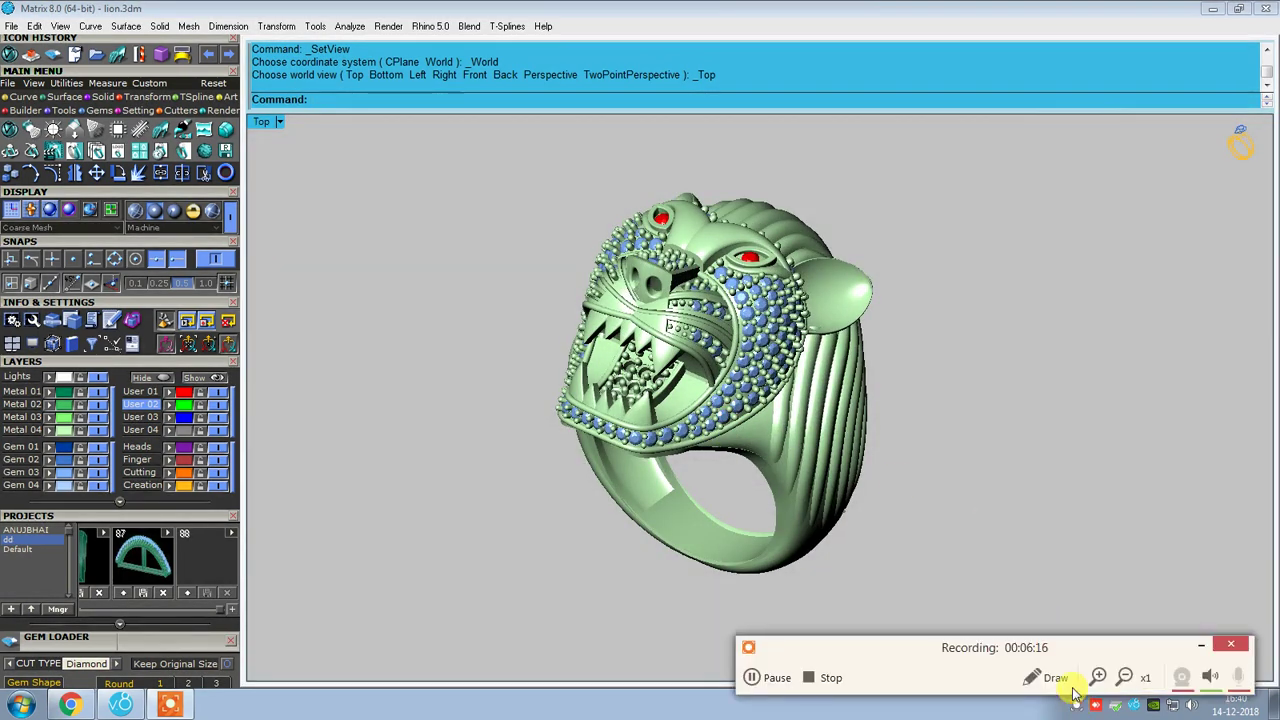
mouse_move(1110, 527)
right_mouse_down()
mouse_move(837, 423)
mouse_move(989, 351)
mouse_move(1077, 360)
mouse_move(1100, 337)
mouse_move(855, 467)
right_mouse_up()
scroll(797, 352, "up", 2)
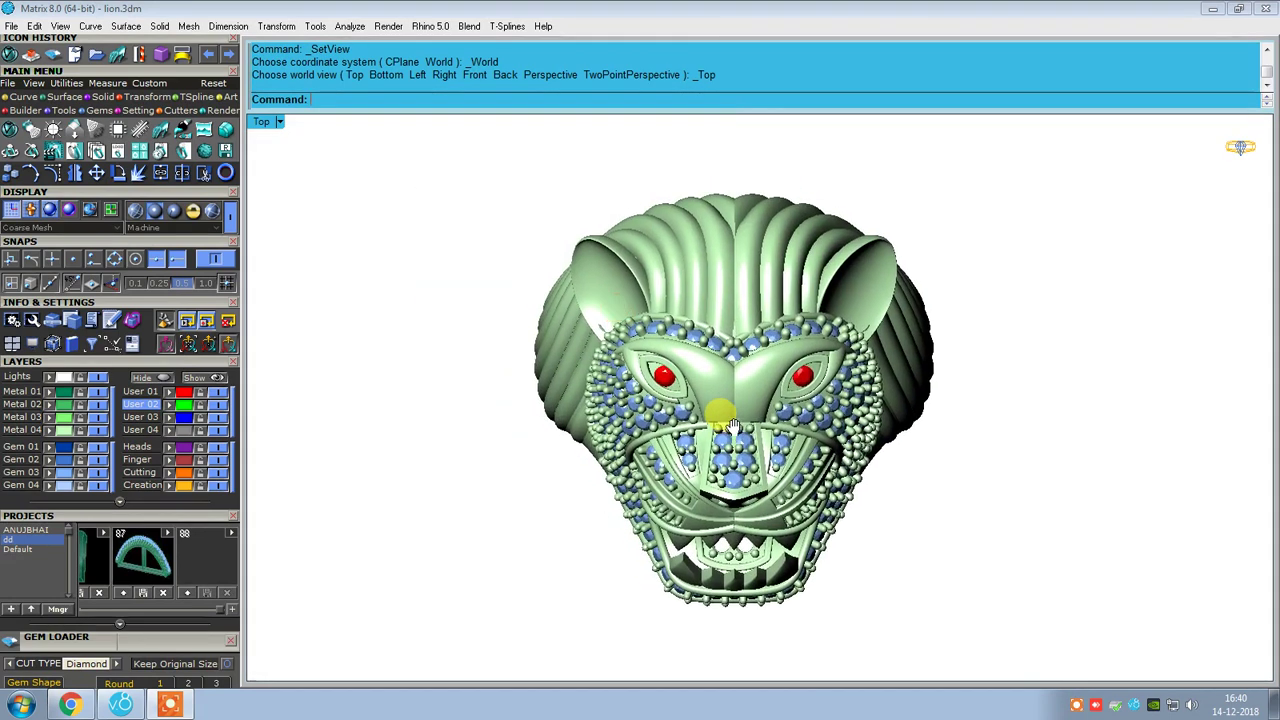
double_click(267, 128)
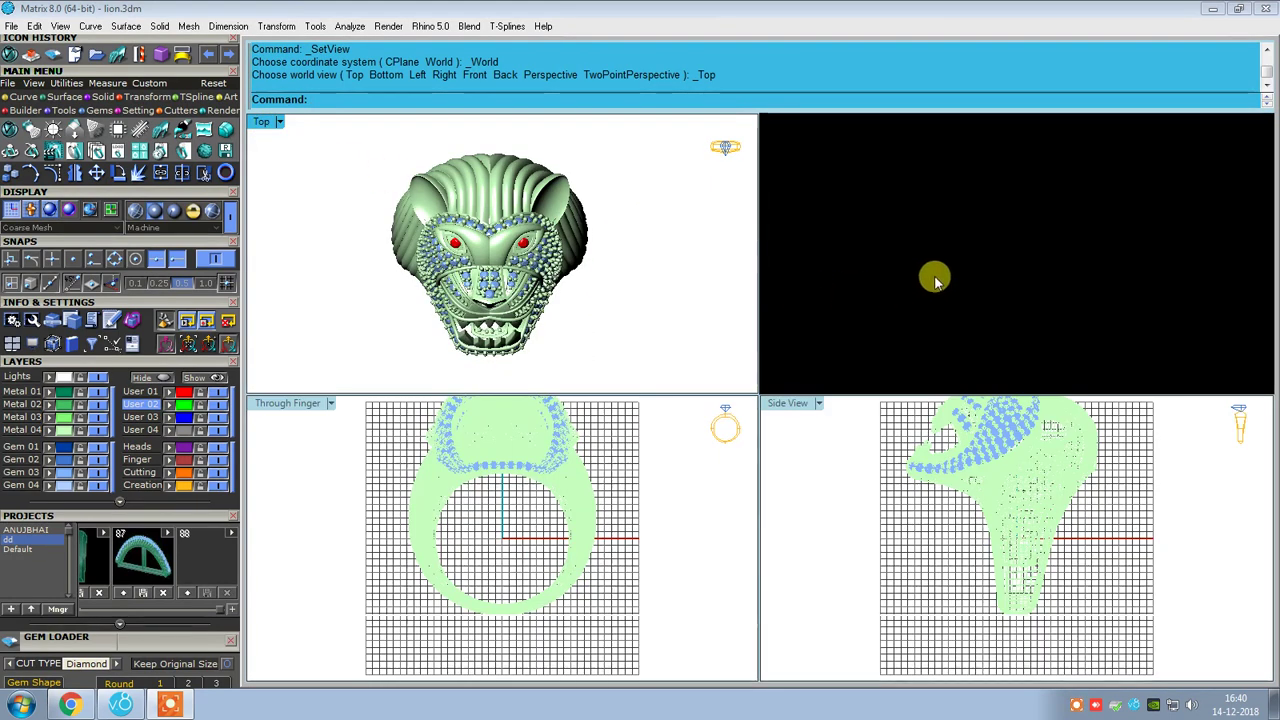
- Reset to the standard 4View layout with the viewports in Machine shading
type("4View")
key("Return")
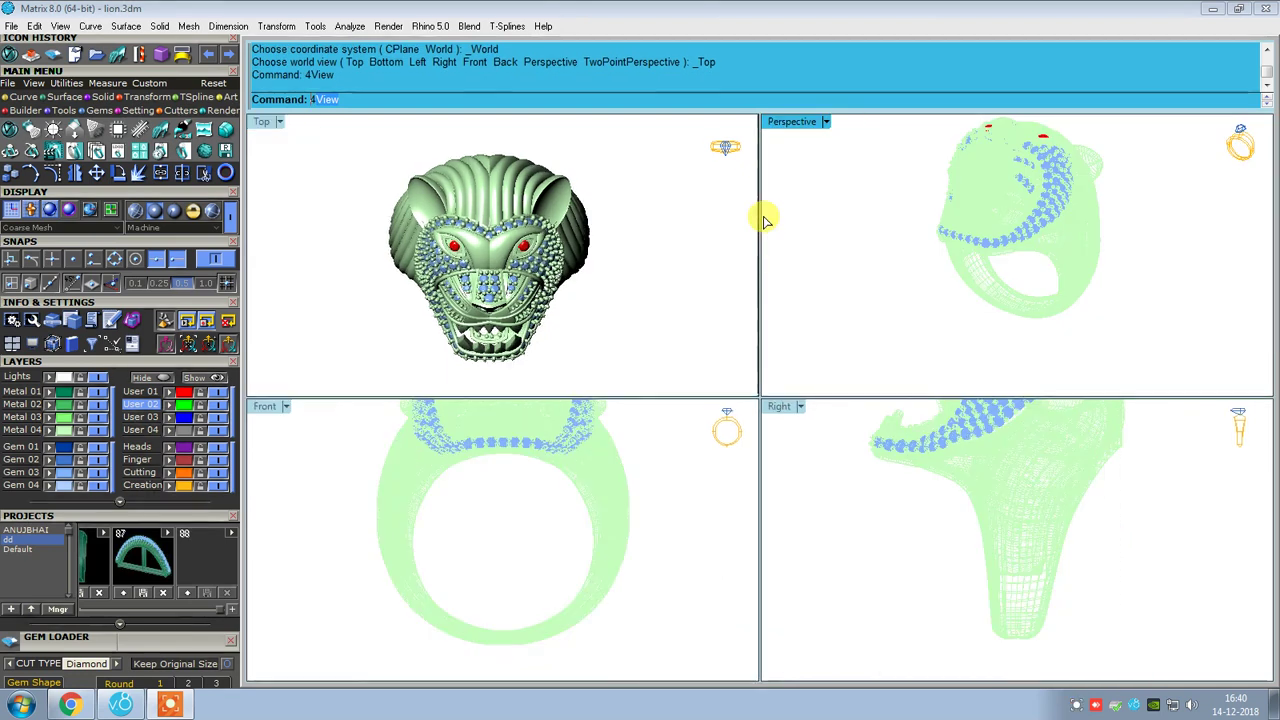
left_click(266, 407)
left_click(500, 400)
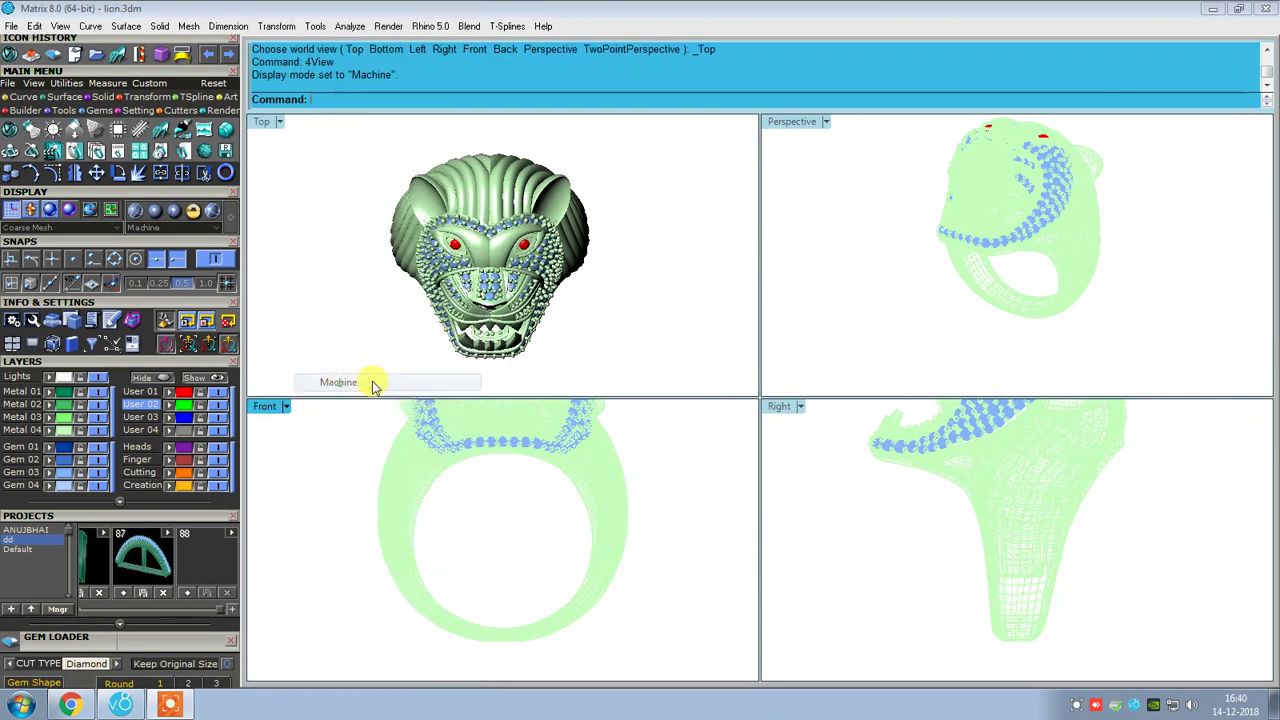
- Delete the ground plane and orbit the perspective and side views around the lion head
right_click_drag(967, 250, 930, 213)
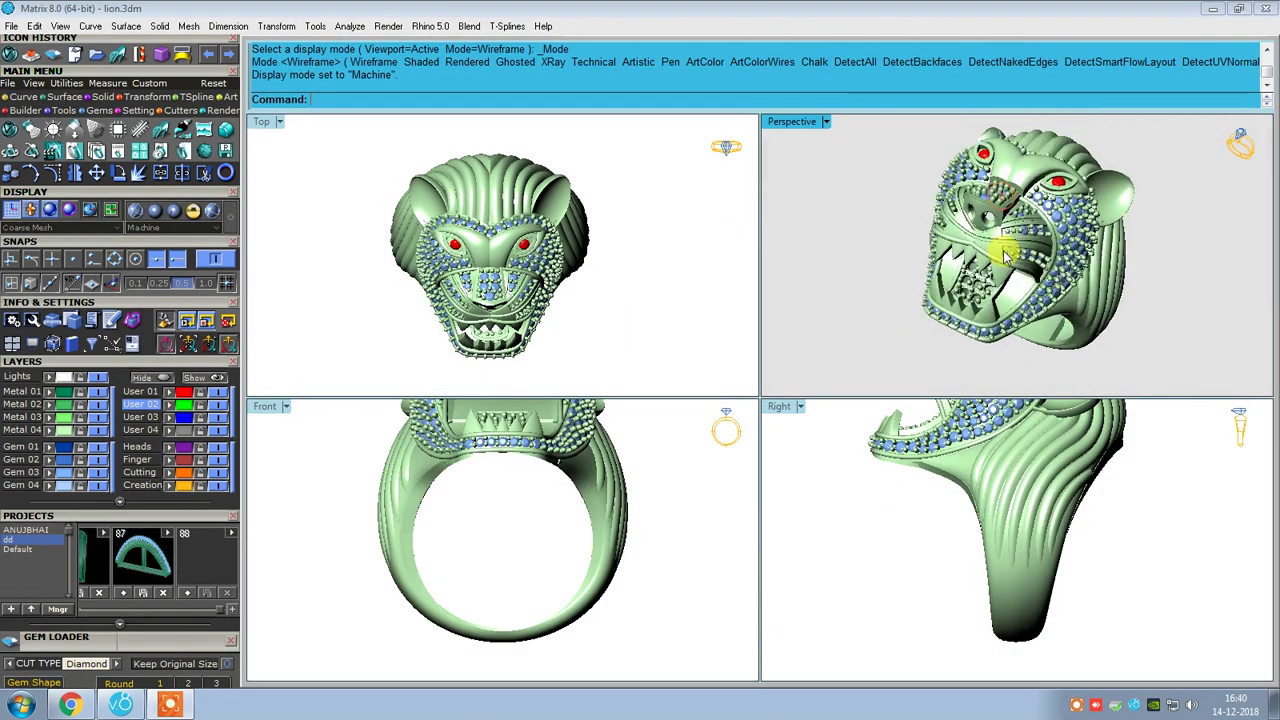
key("Delete")
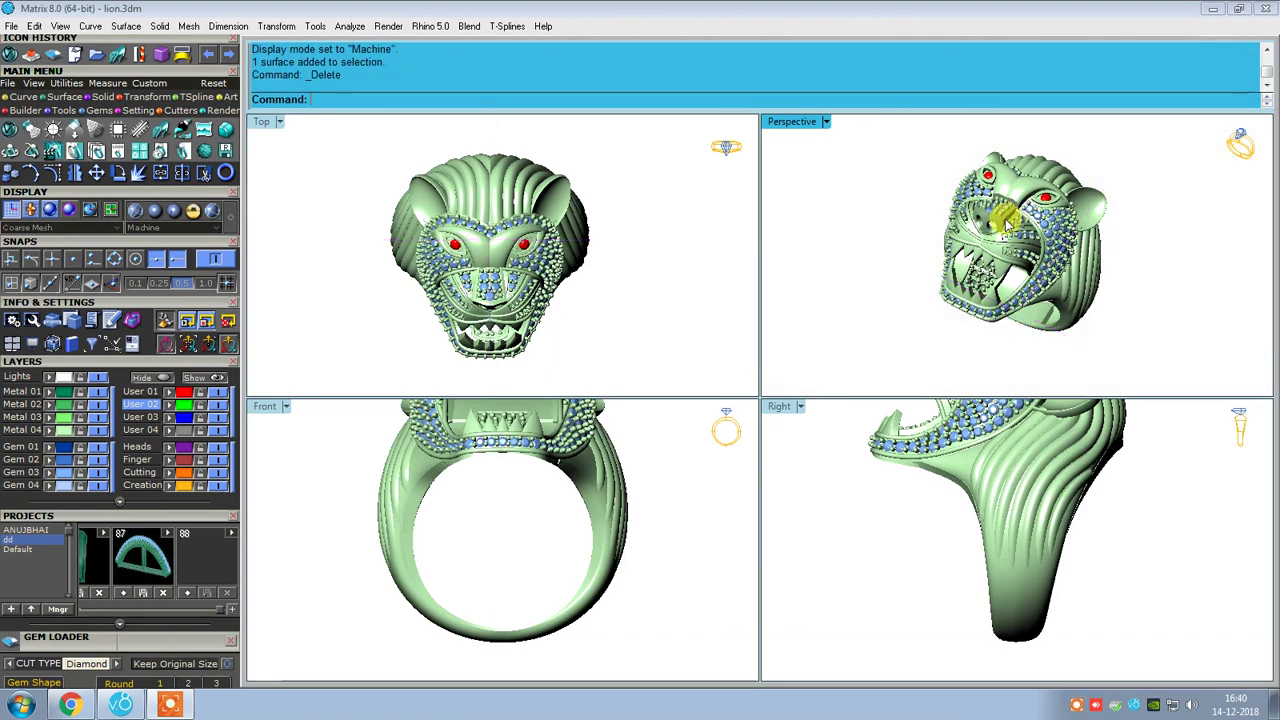
mouse_move(518, 460)
right_mouse_down()
mouse_move(486, 514)
mouse_move(500, 514)
right_mouse_up()
right_click_drag(990, 278, 997, 235)
right_click_drag(970, 550, 1021, 533)
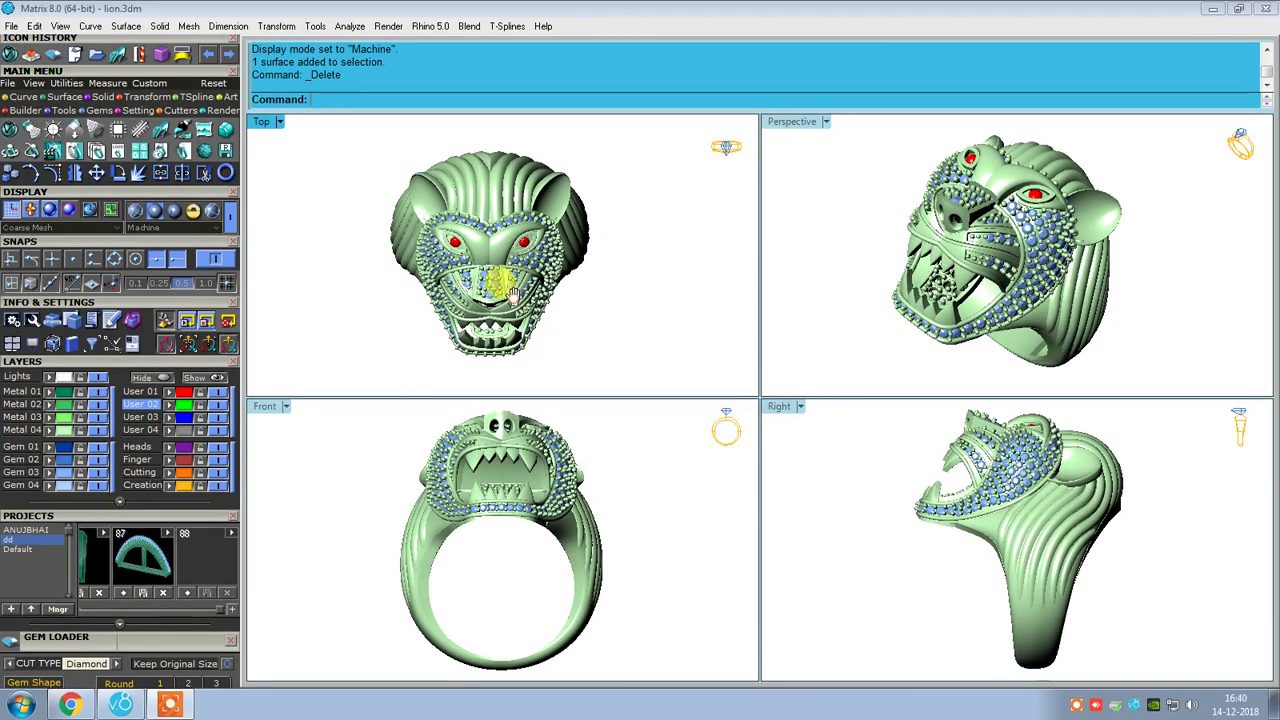
scroll(505, 275, "up", 2)
scroll(505, 278, "up", 1)
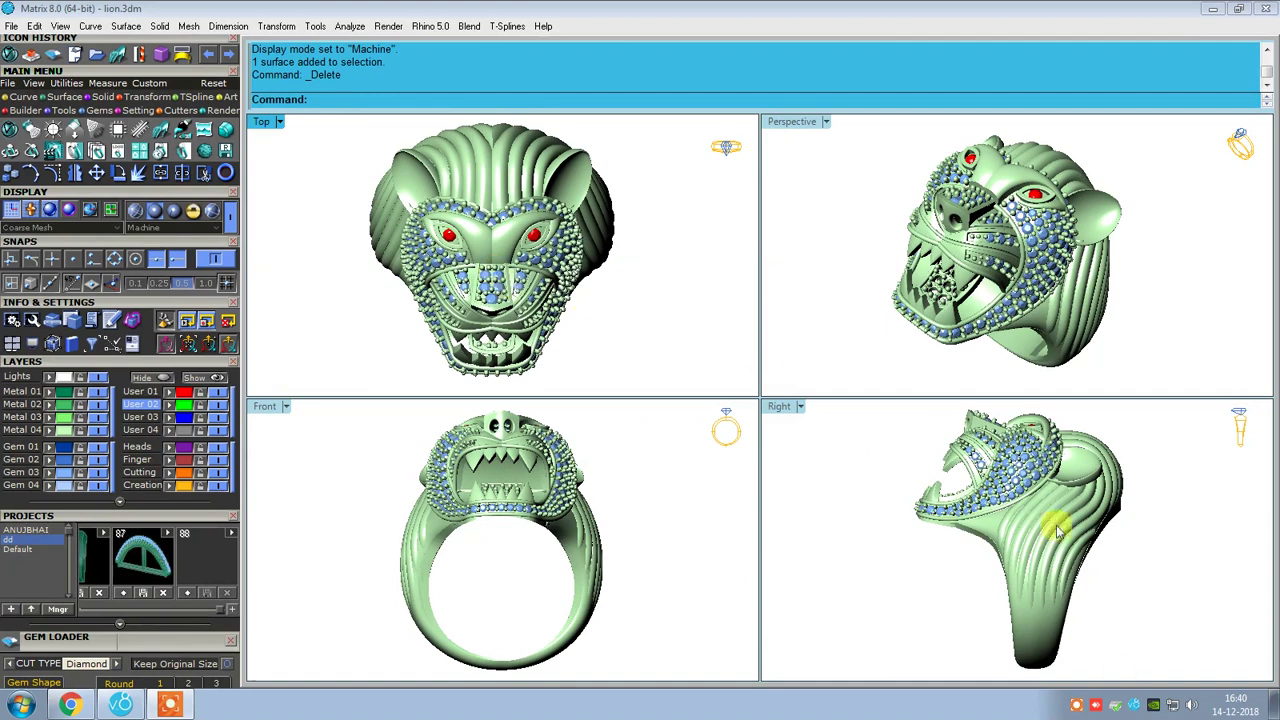
left_click(1088, 703)
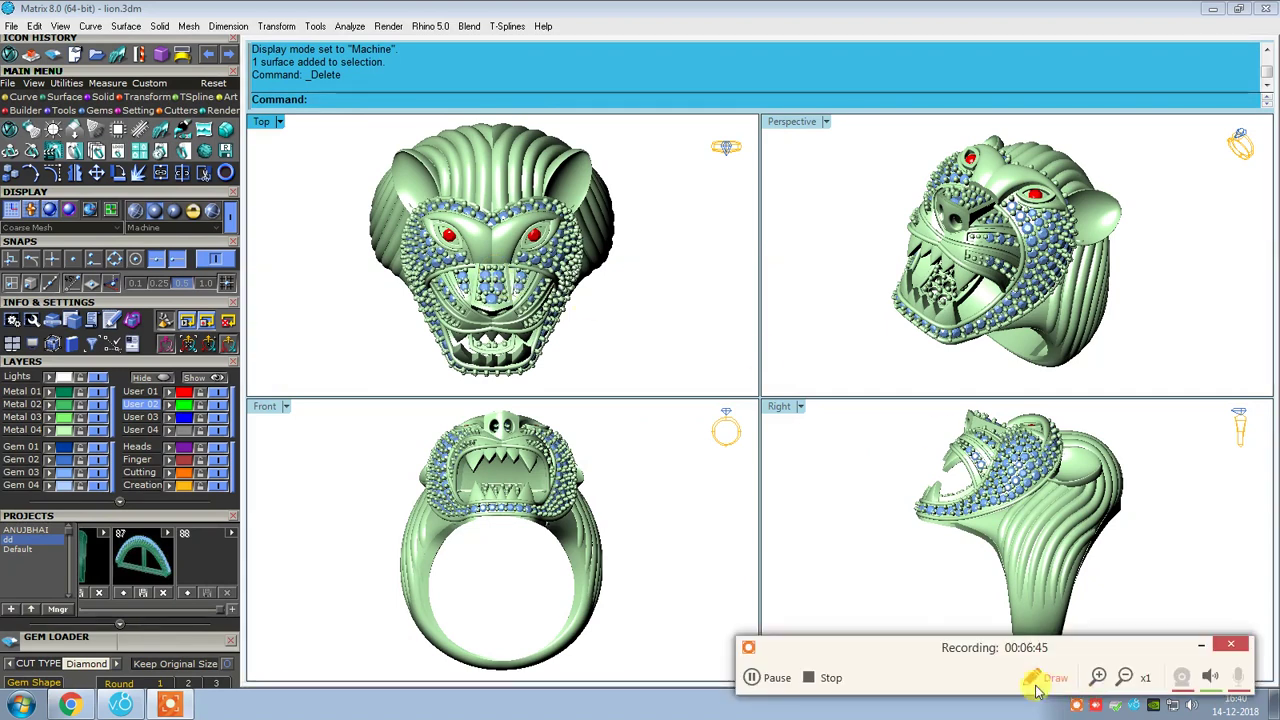
left_click(766, 680)
left_click(766, 680)
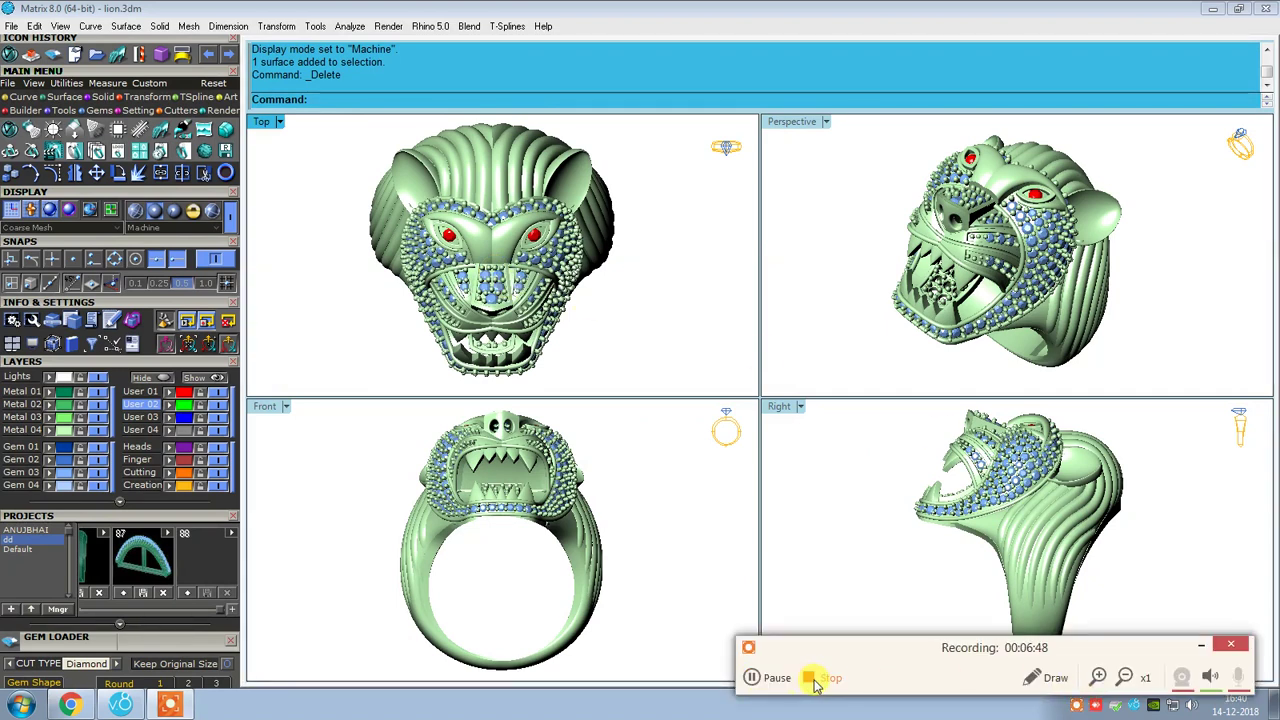